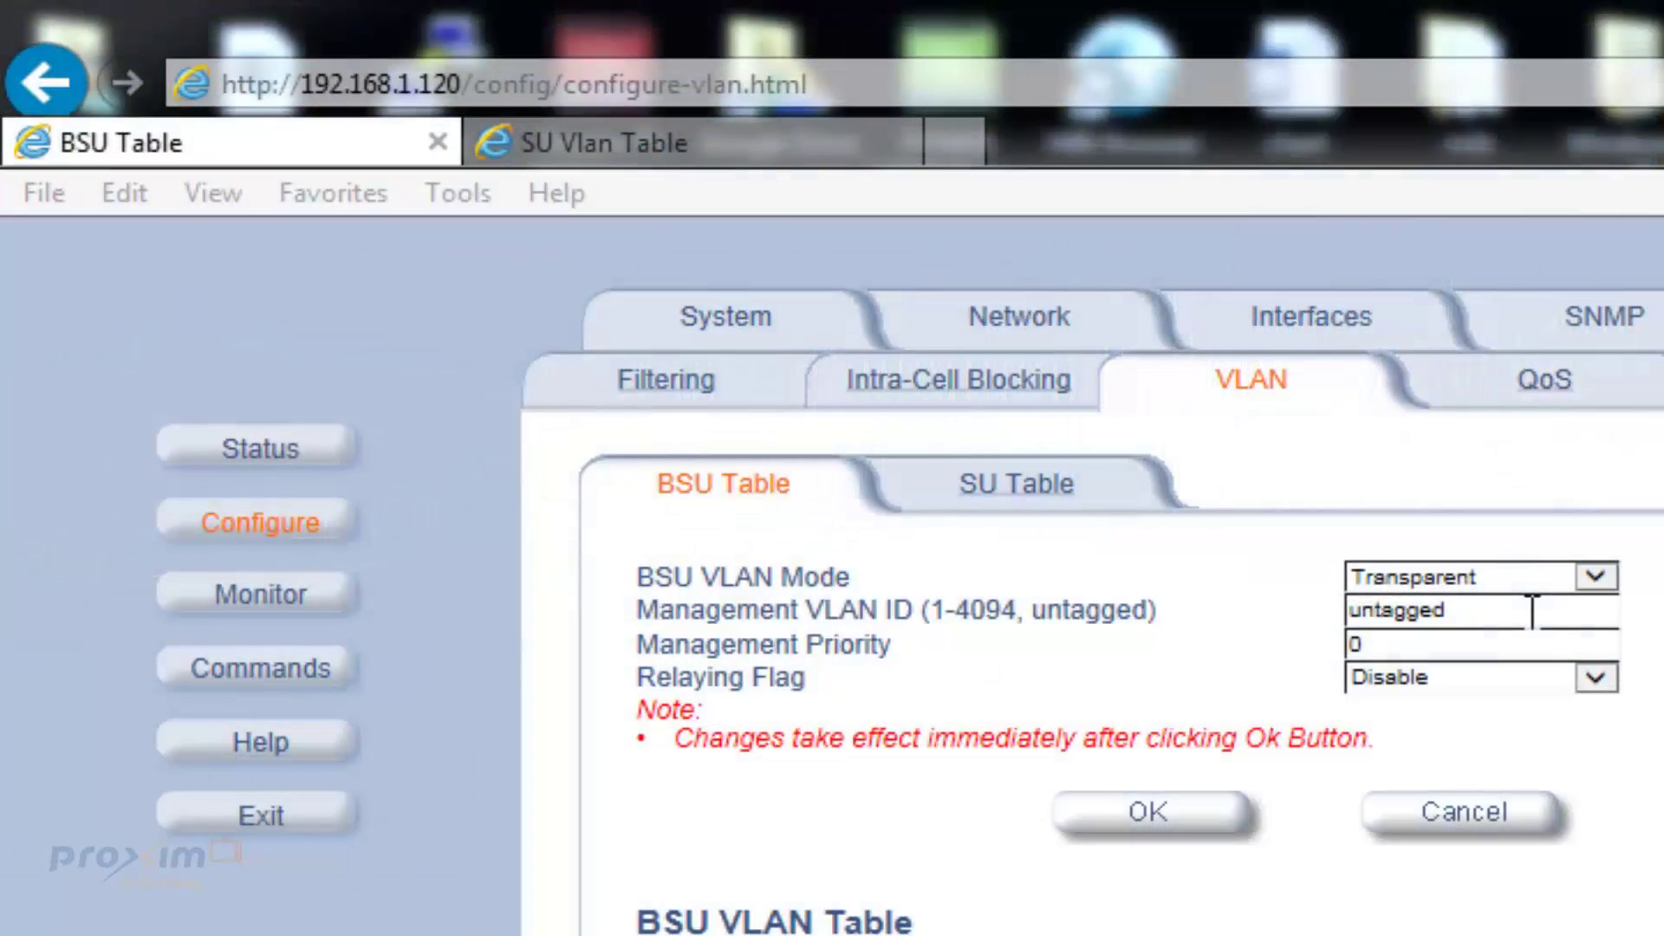
Set the BSU VLAN Mode to Trunk on the BSU Table page
left_click(1533, 611)
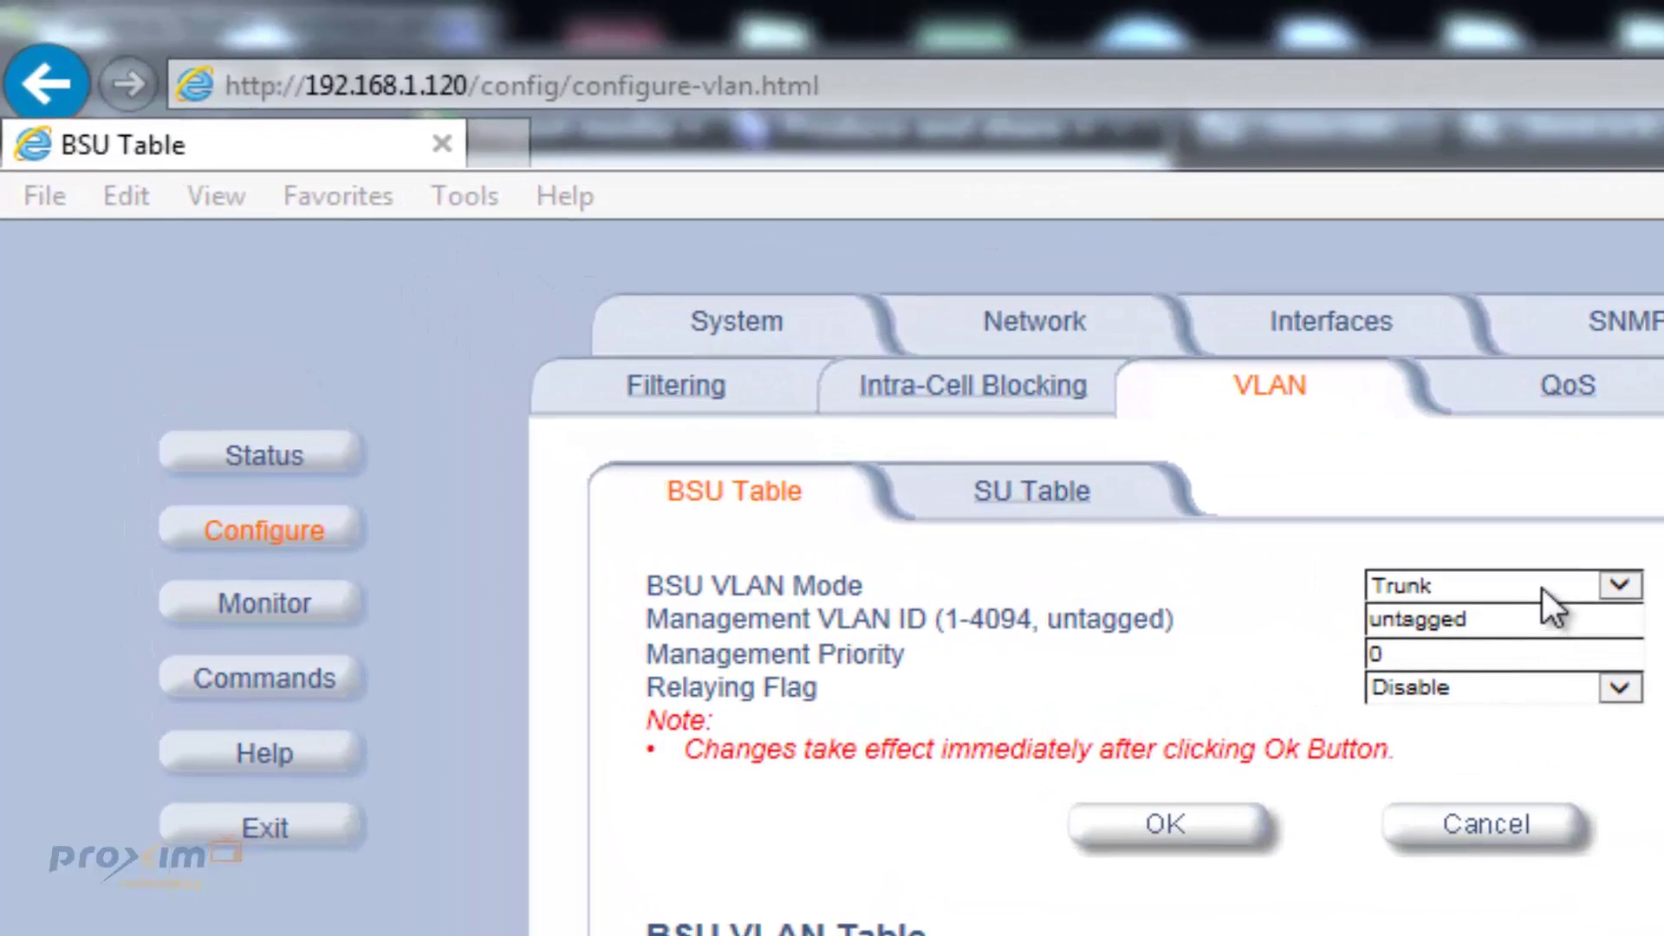
left_click(1542, 587)
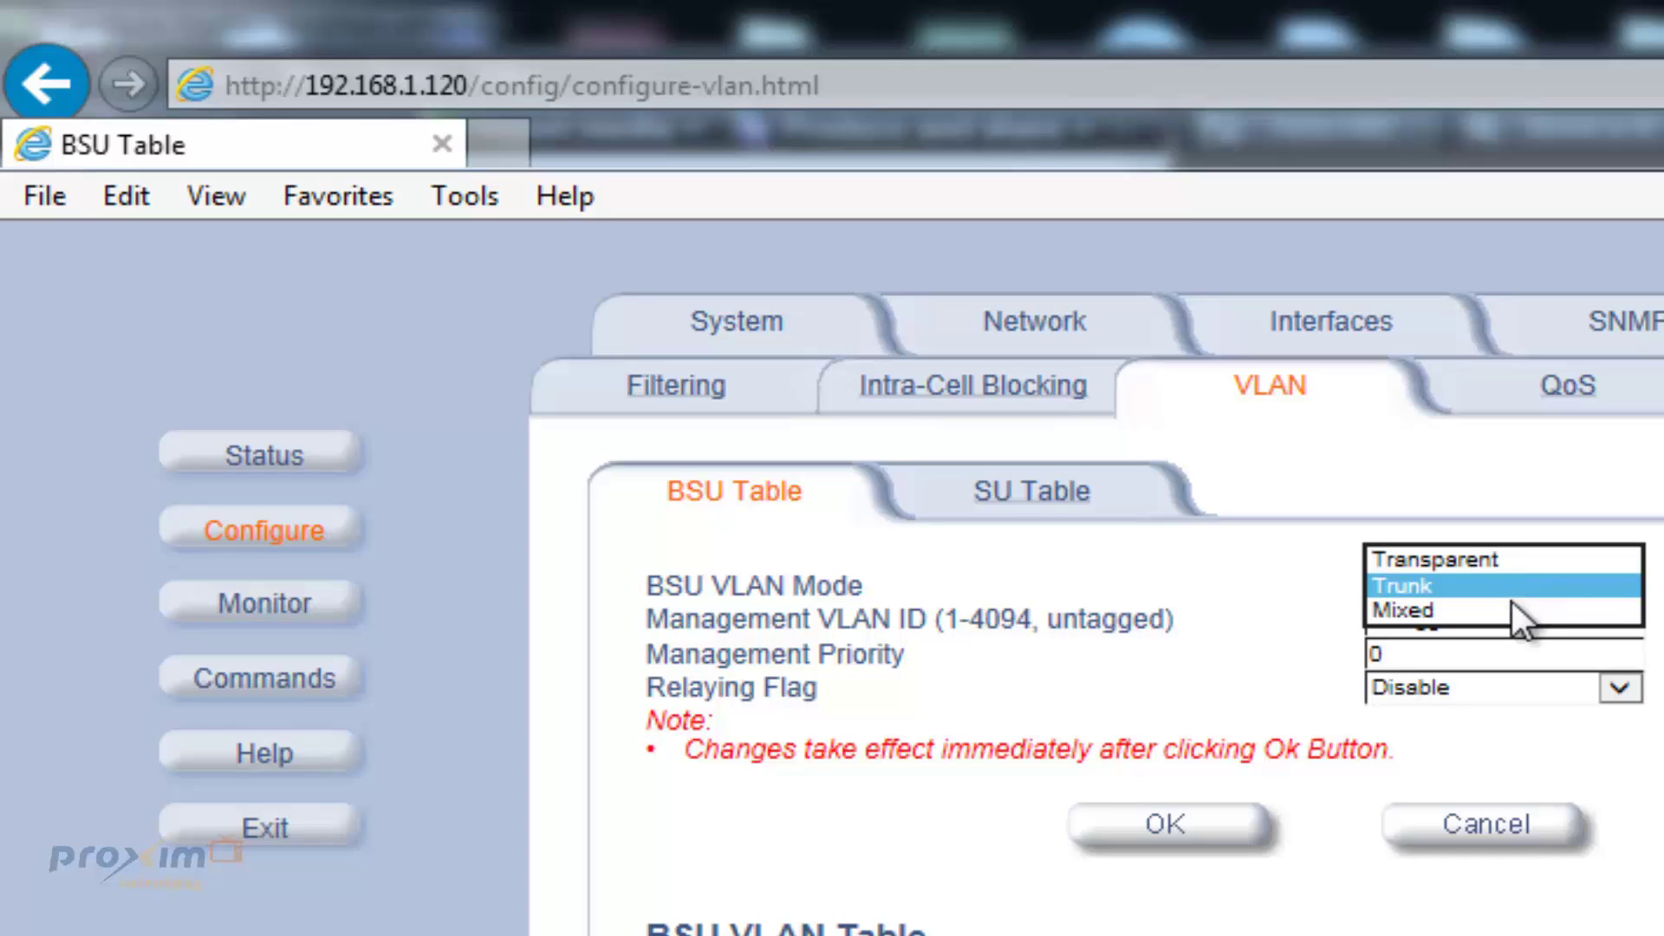
left_click(1499, 584)
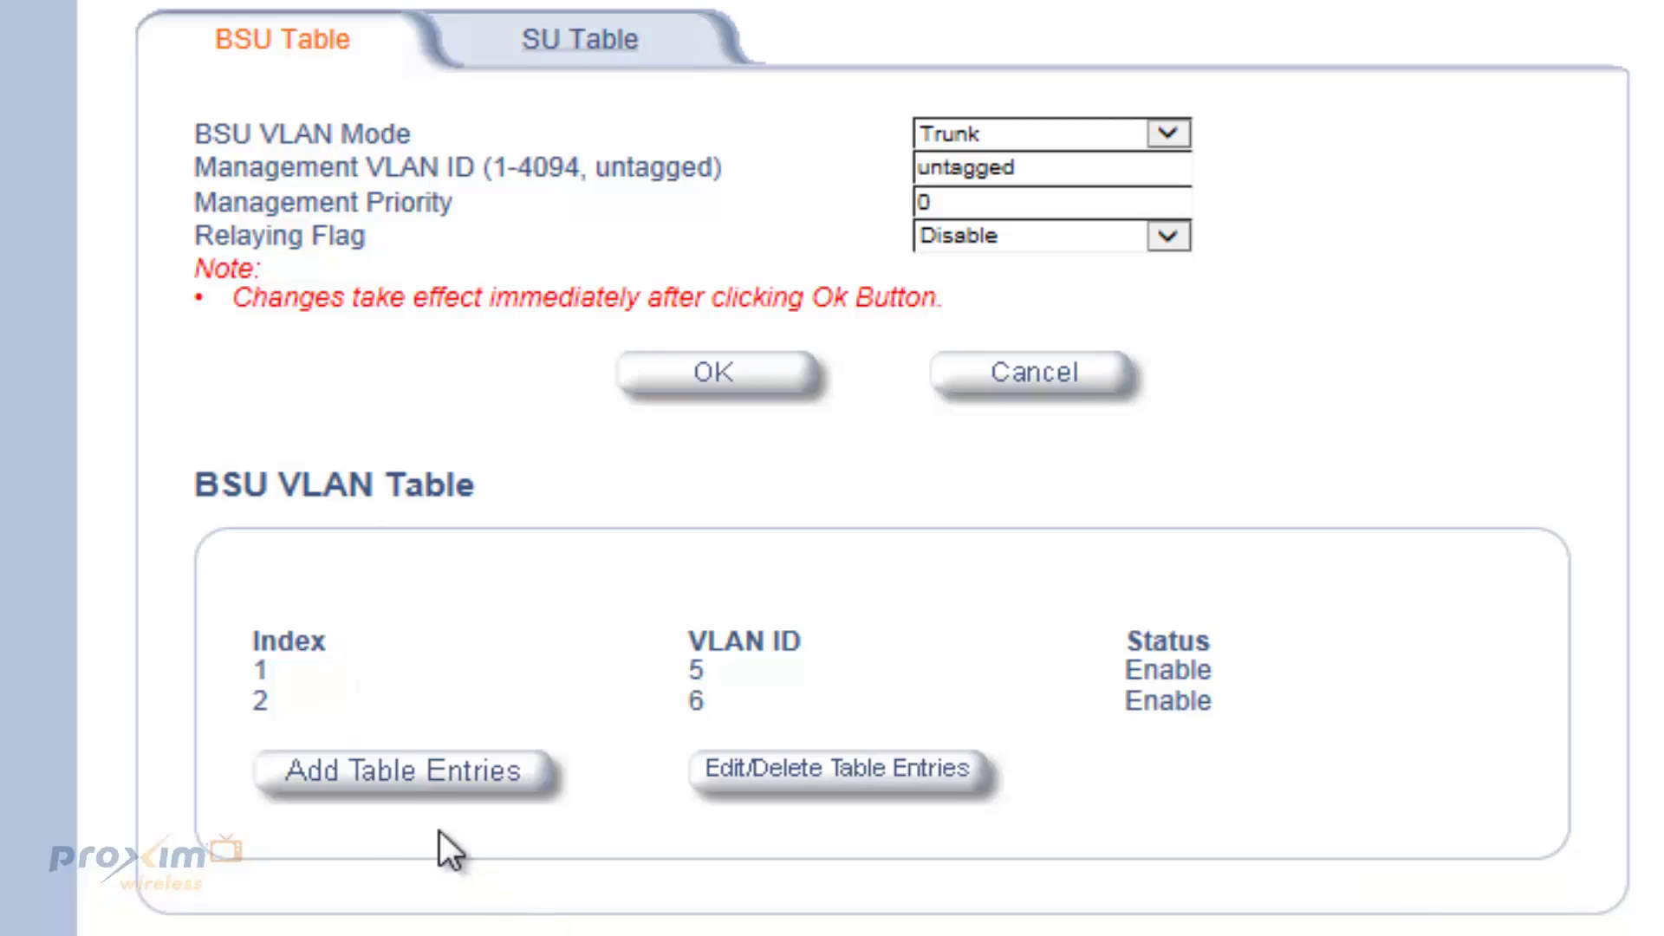
Add an enabled entry with VLAN ID 7 to the BSU VLAN table, then return to BSU Table
left_click(386, 793)
left_click(596, 286)
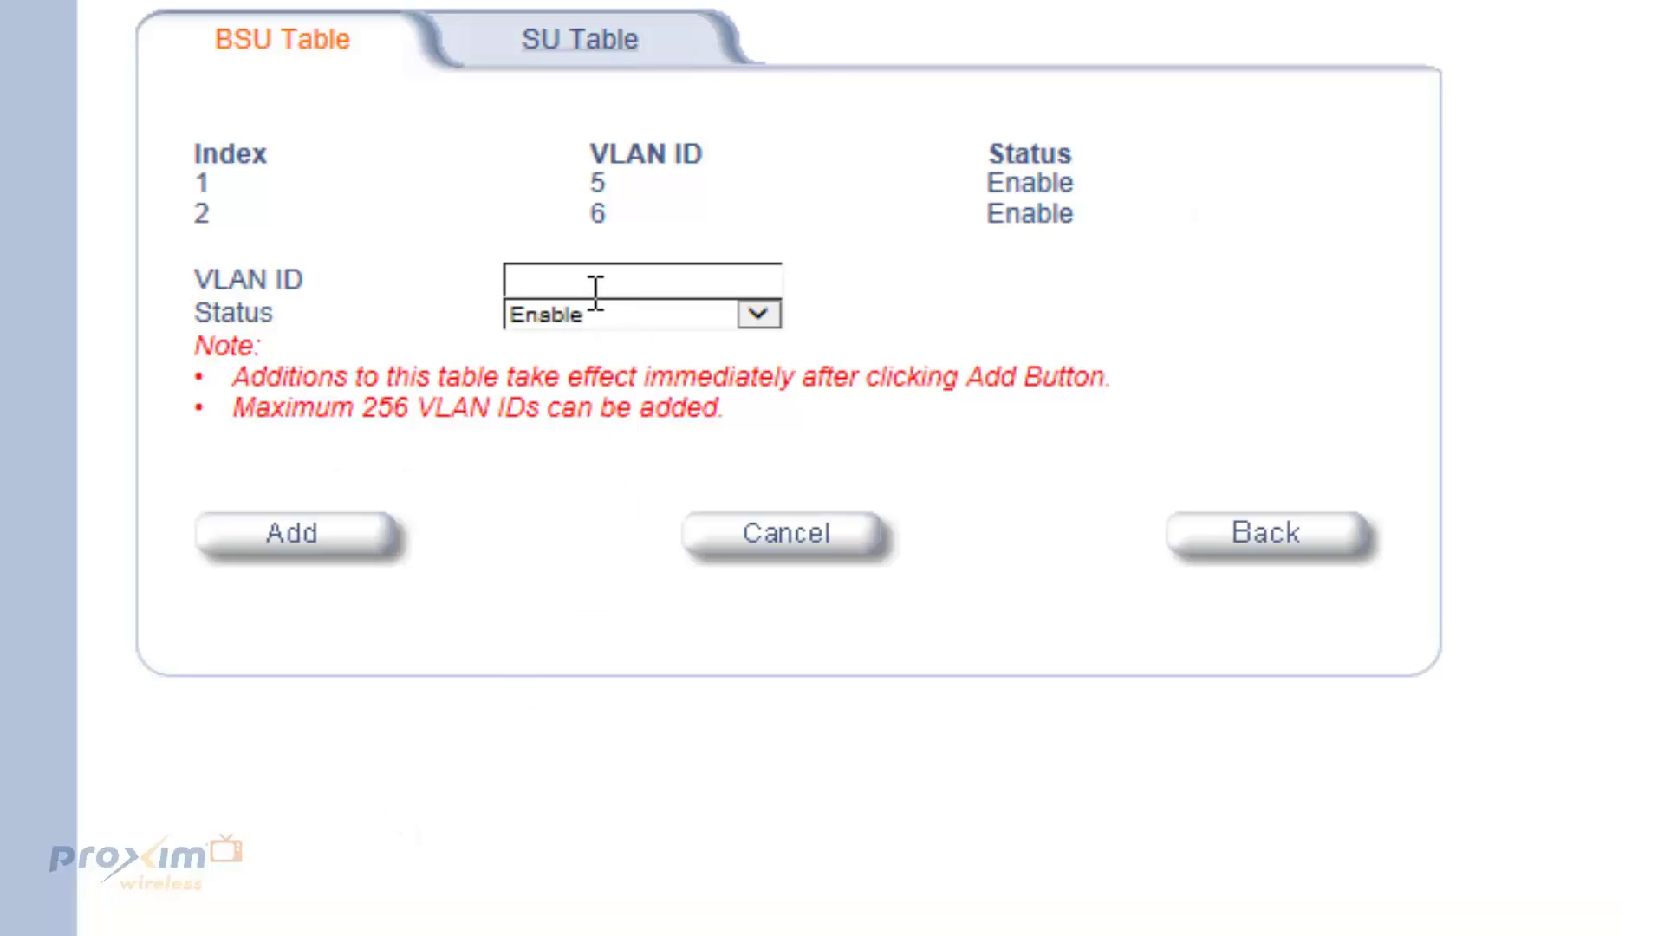
type("7")
left_click(347, 544)
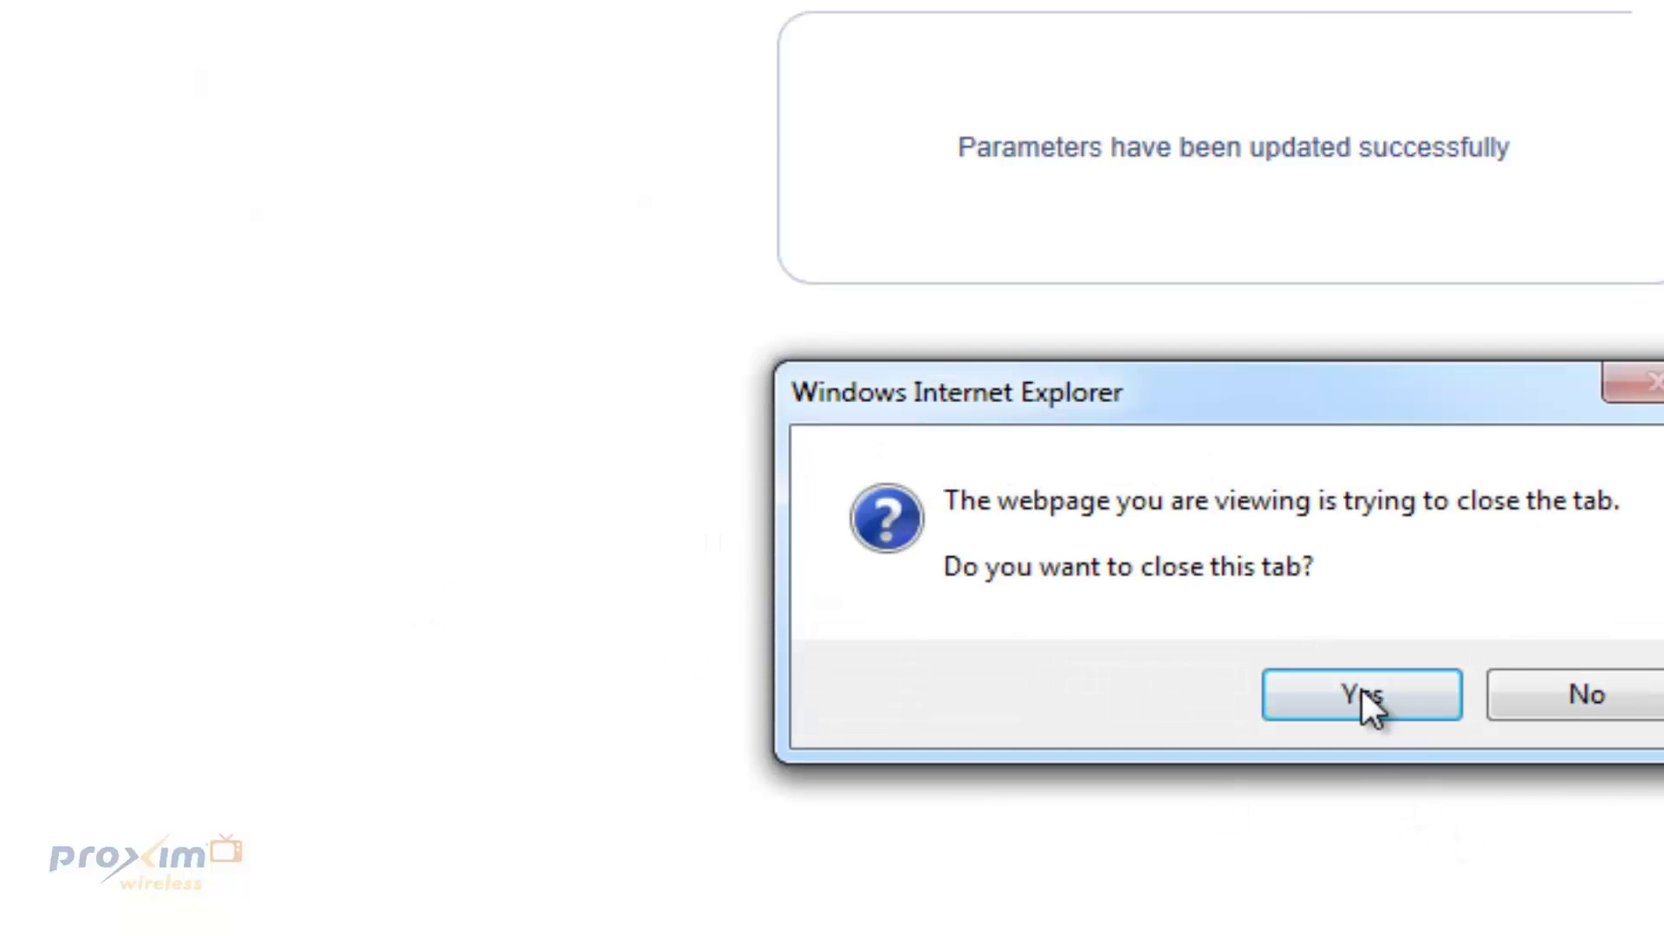
left_click(1363, 694)
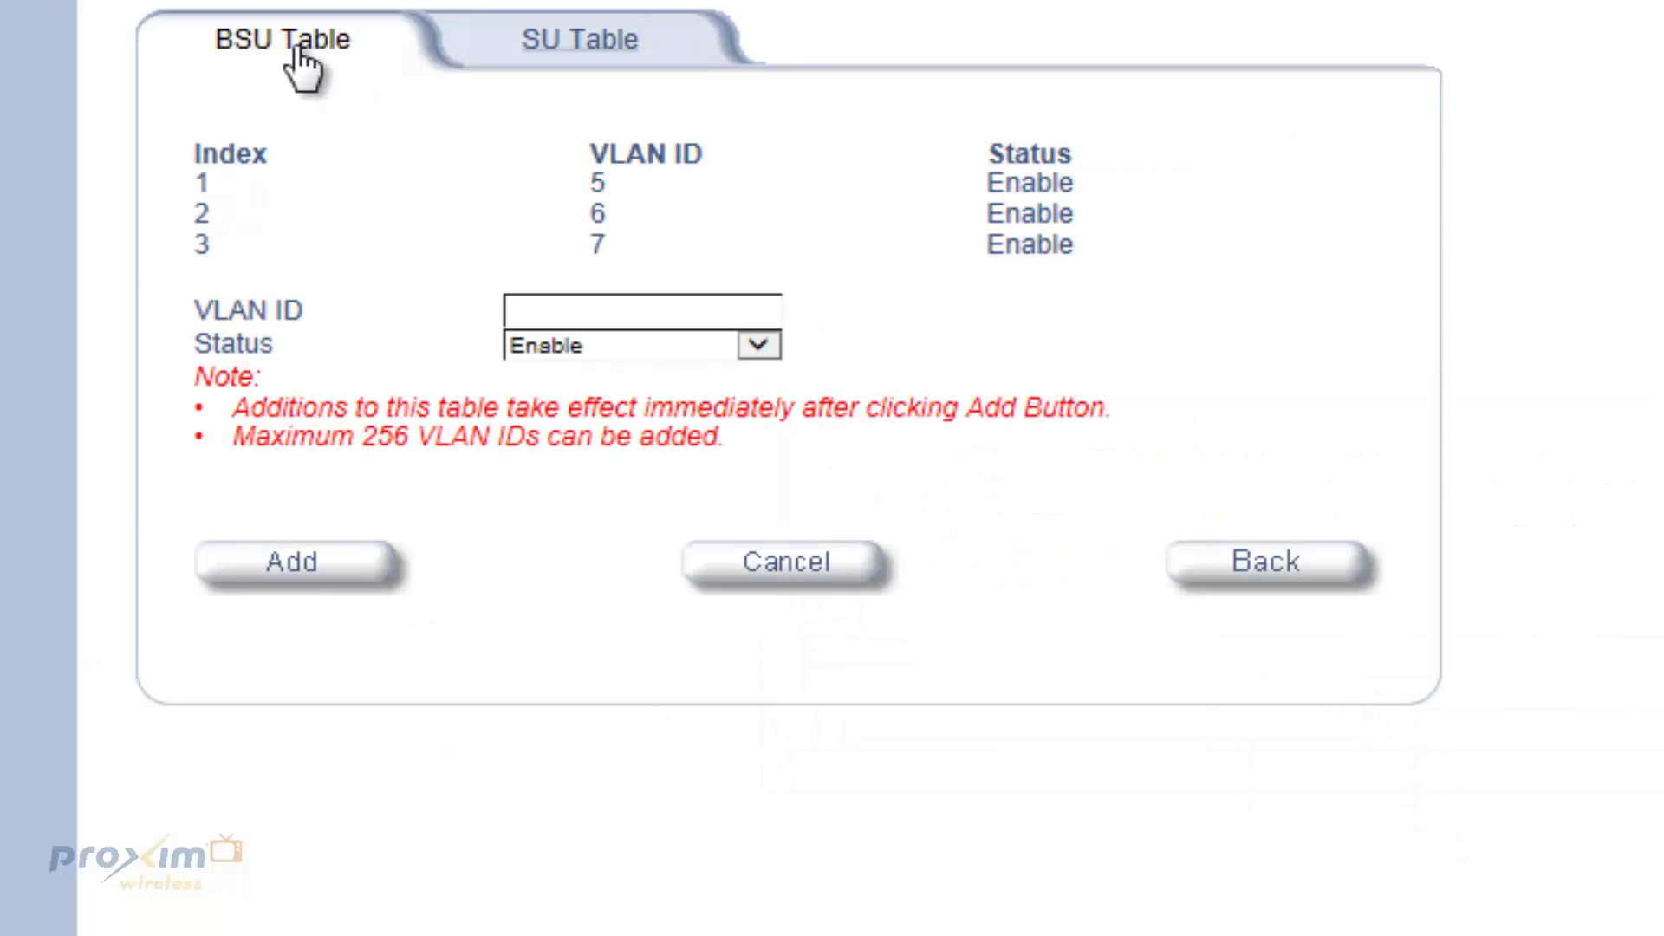
left_click(299, 52)
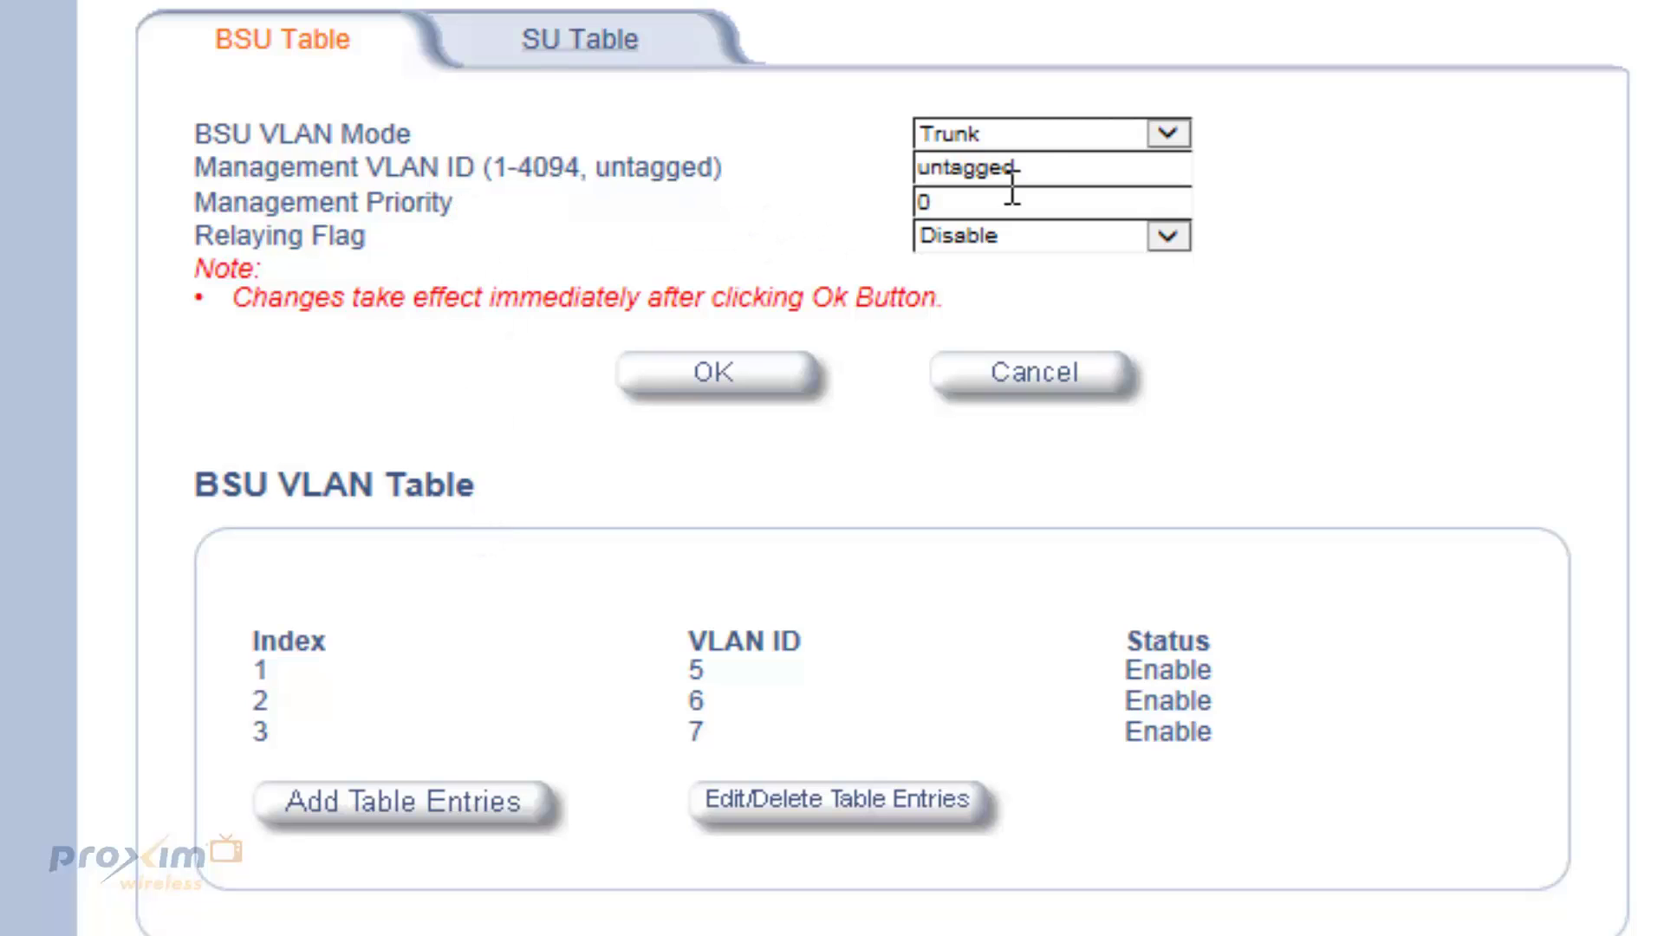
Select the untagged Management VLAN ID value and begin editing it
left_click_drag(1043, 174, 642, 176)
left_click(627, 201)
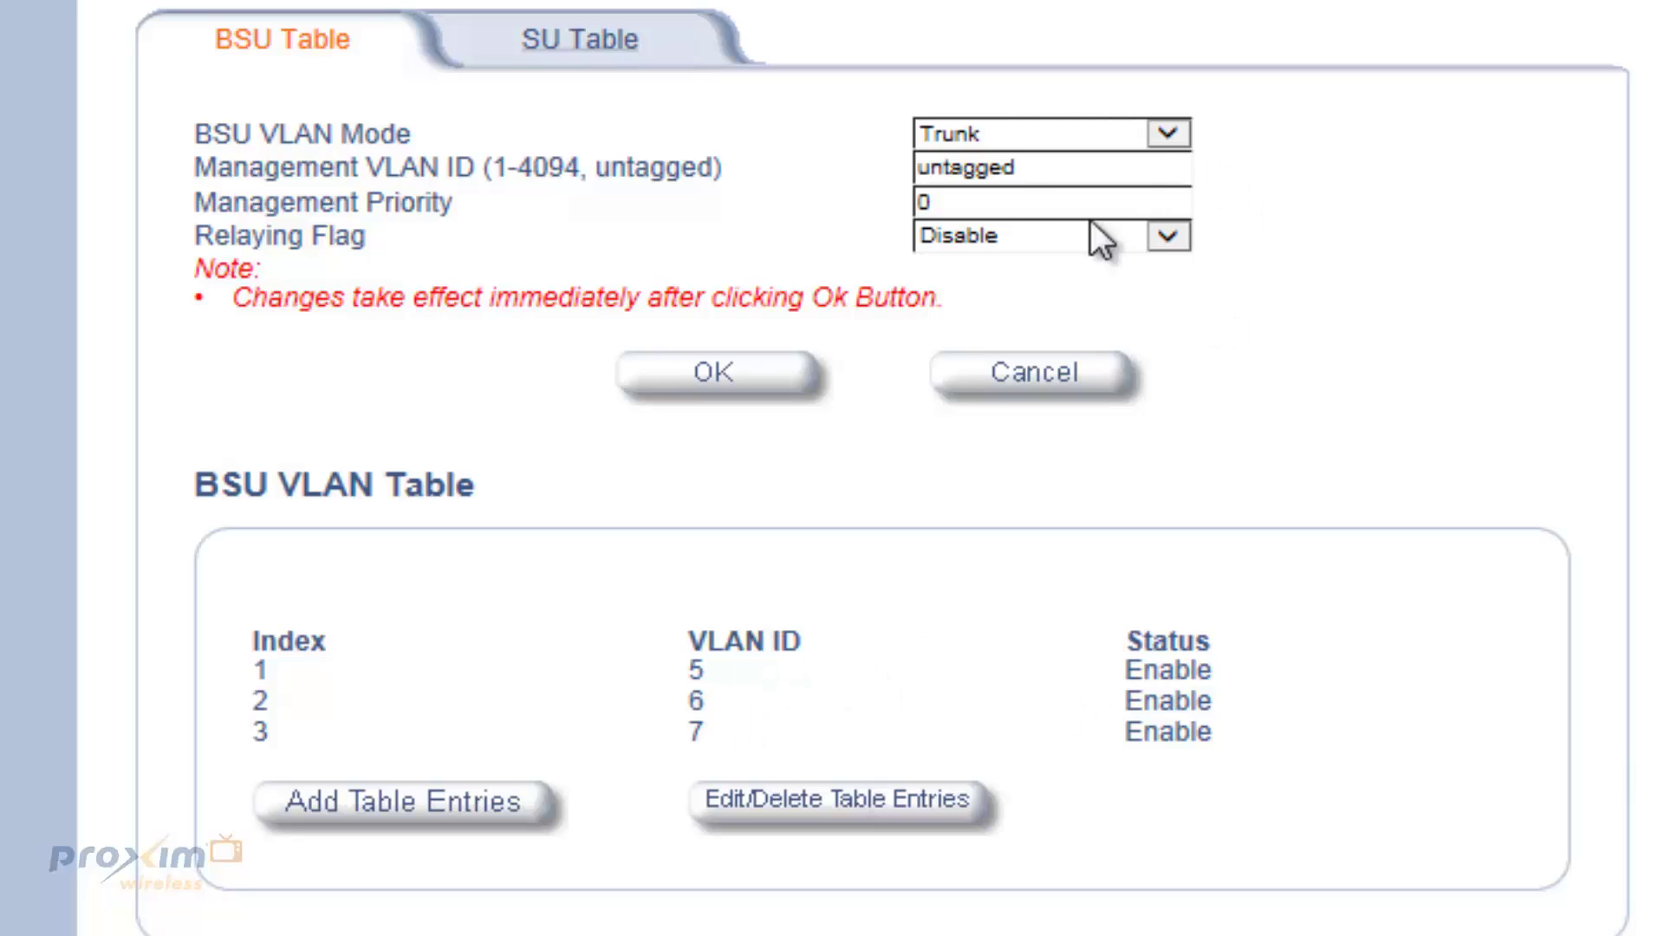
left_click(1029, 173)
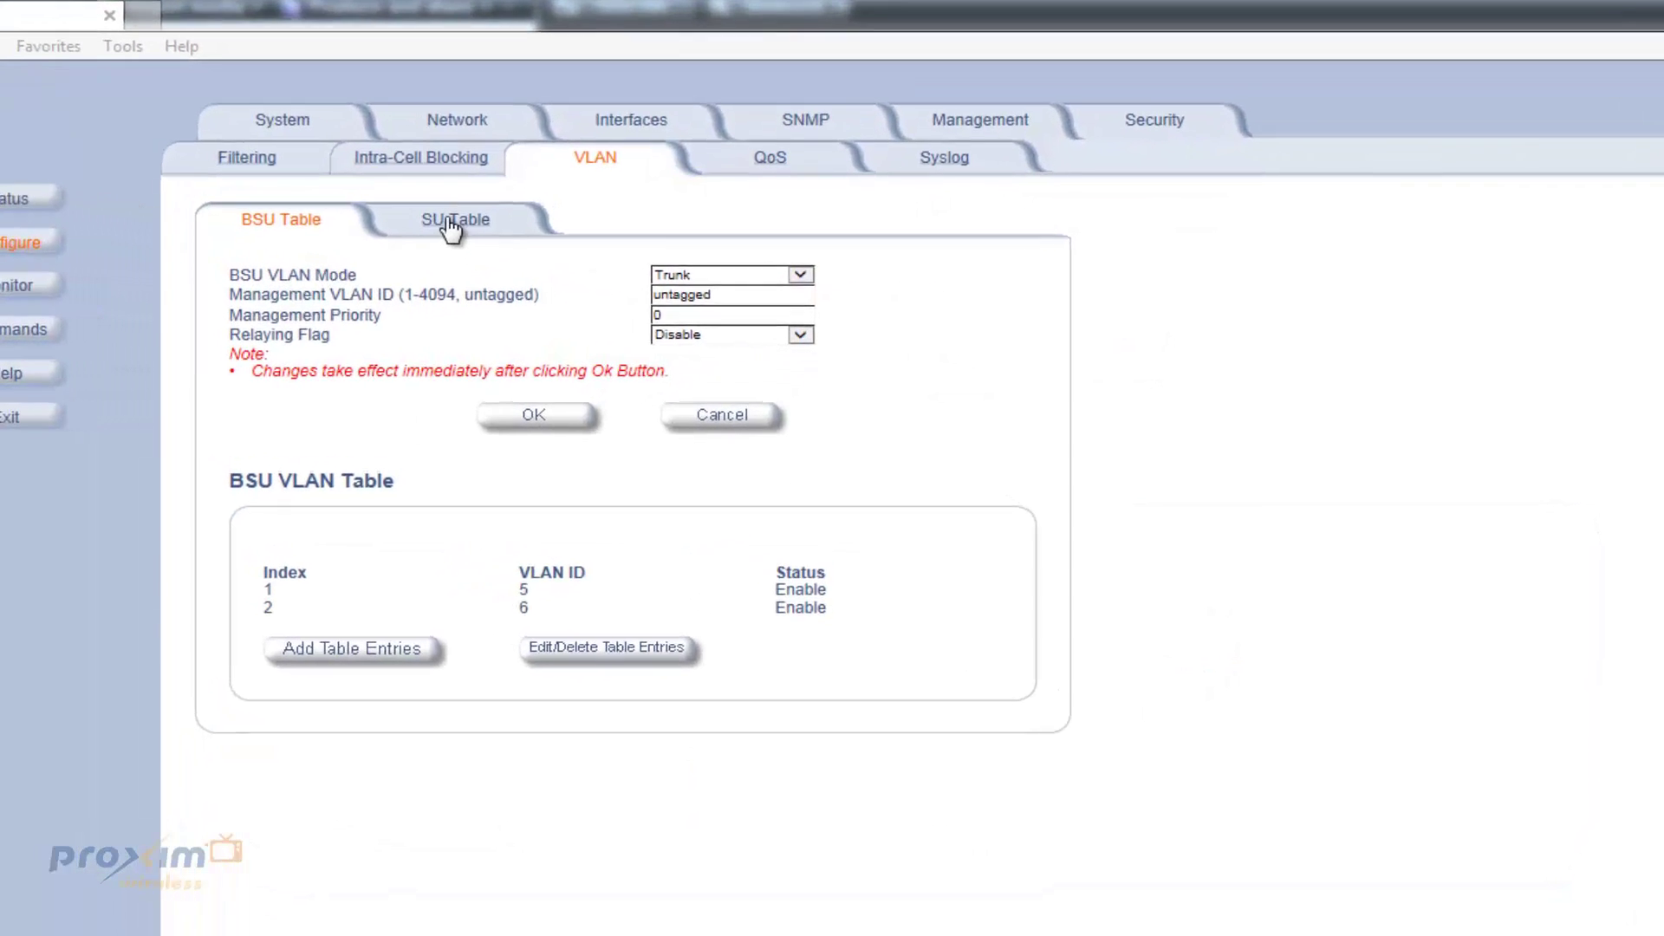
In the SU VLAN table, abandon a new-entry form and open the existing Transparent entry for editing
left_click(411, 211)
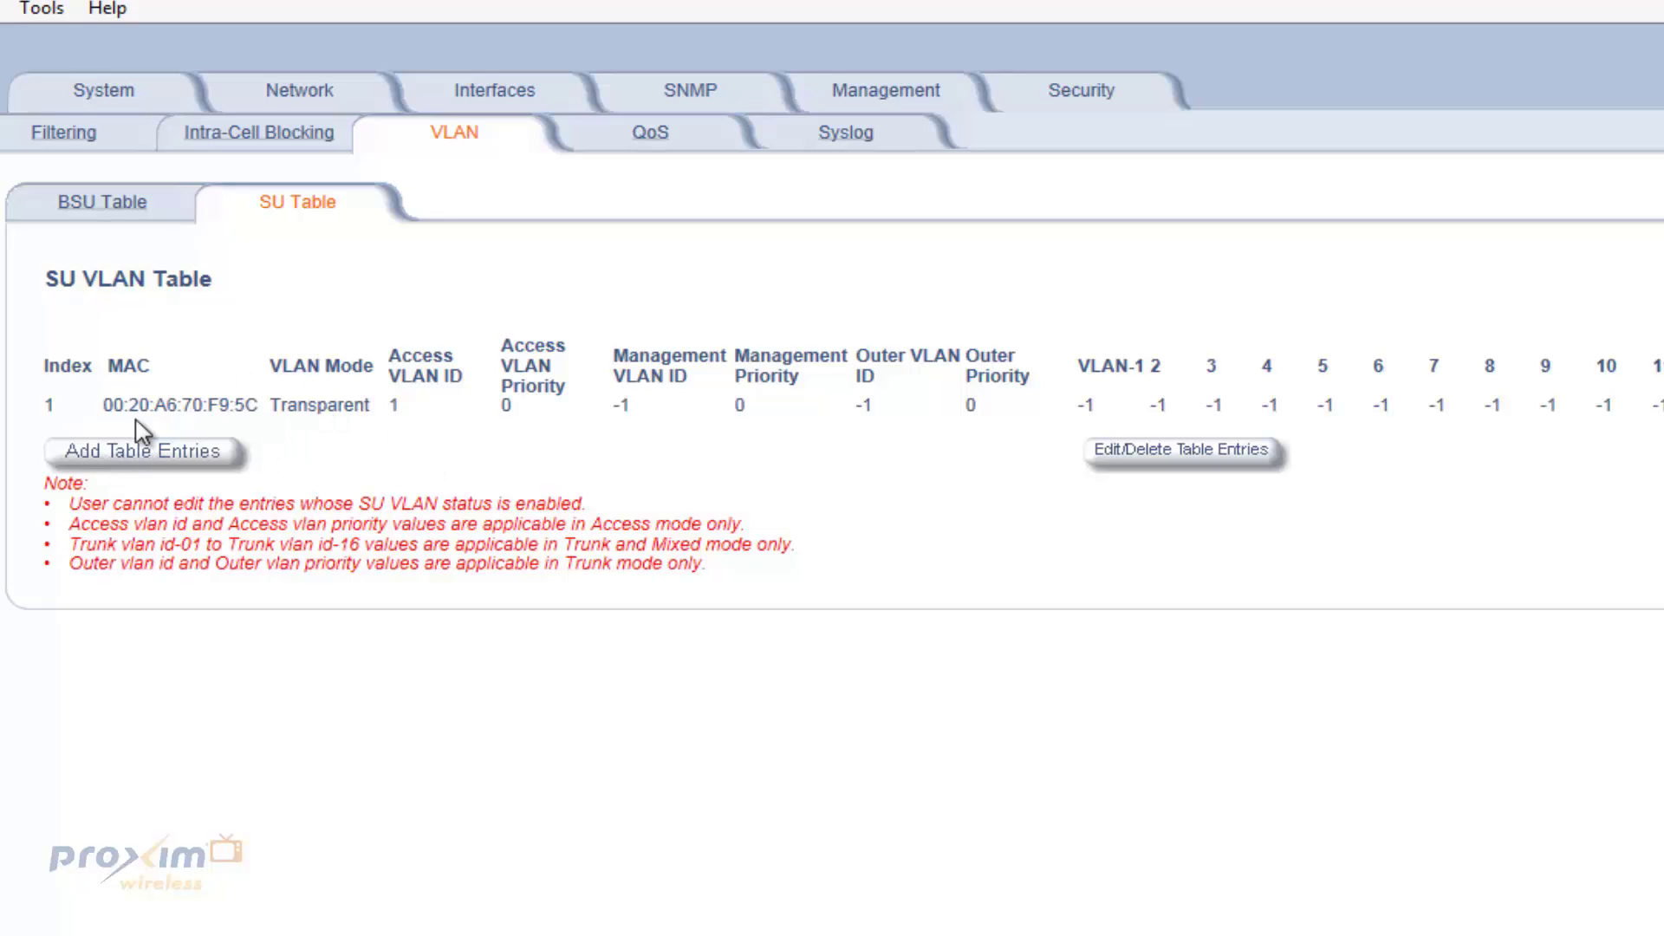
left_click(165, 456)
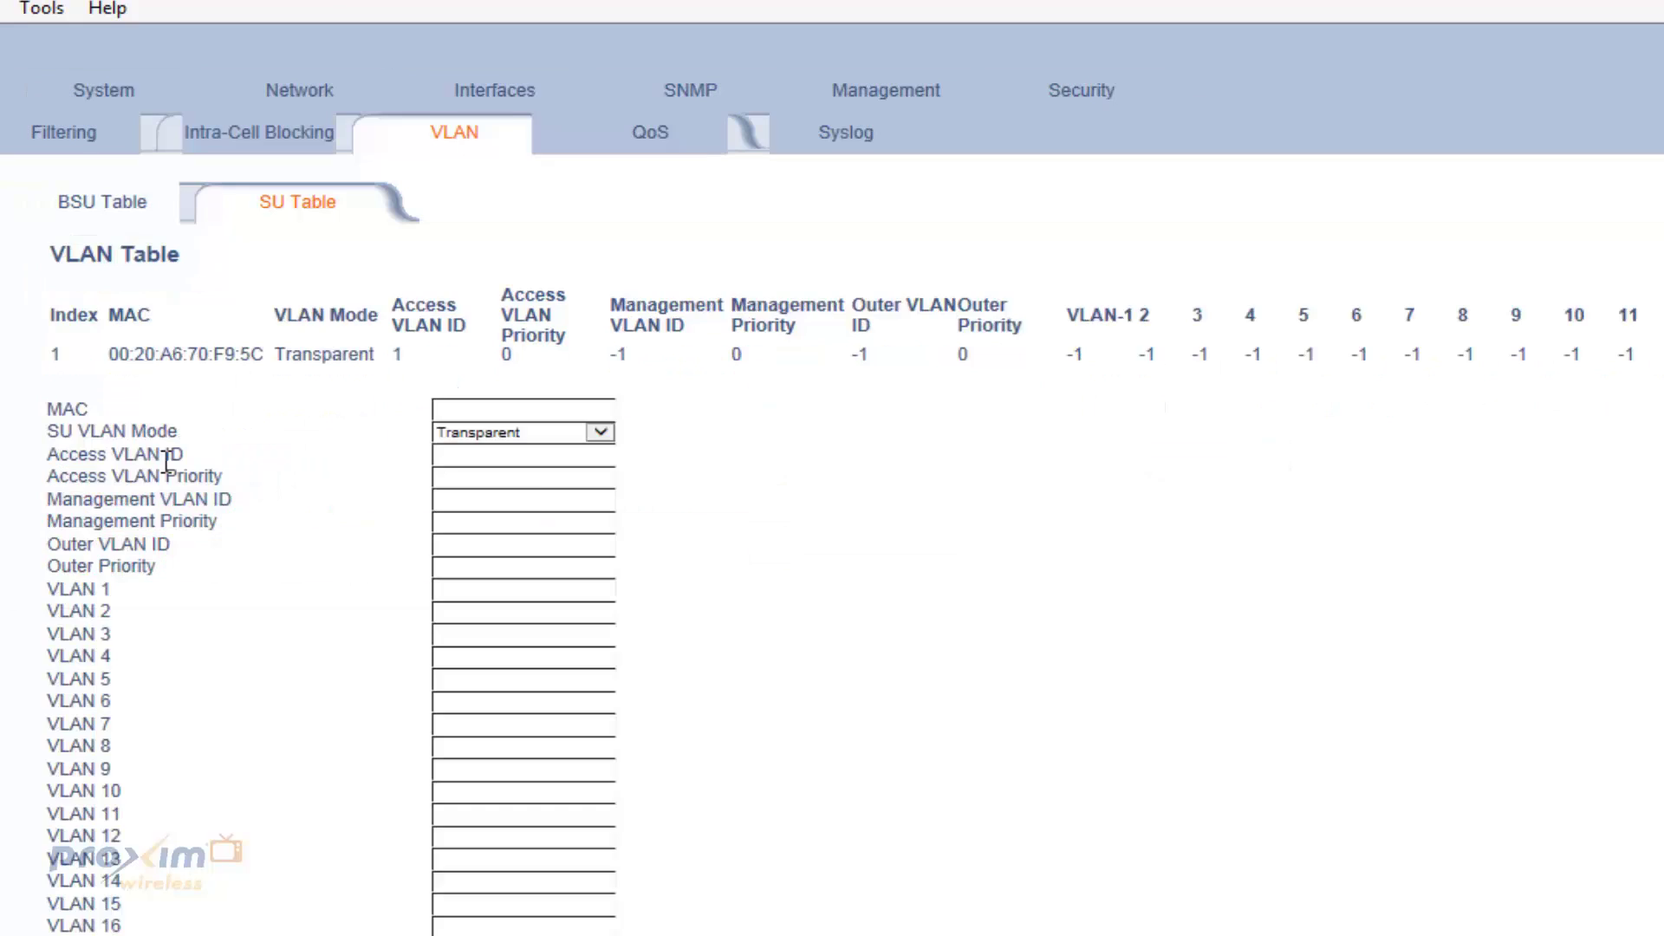
left_click(473, 408)
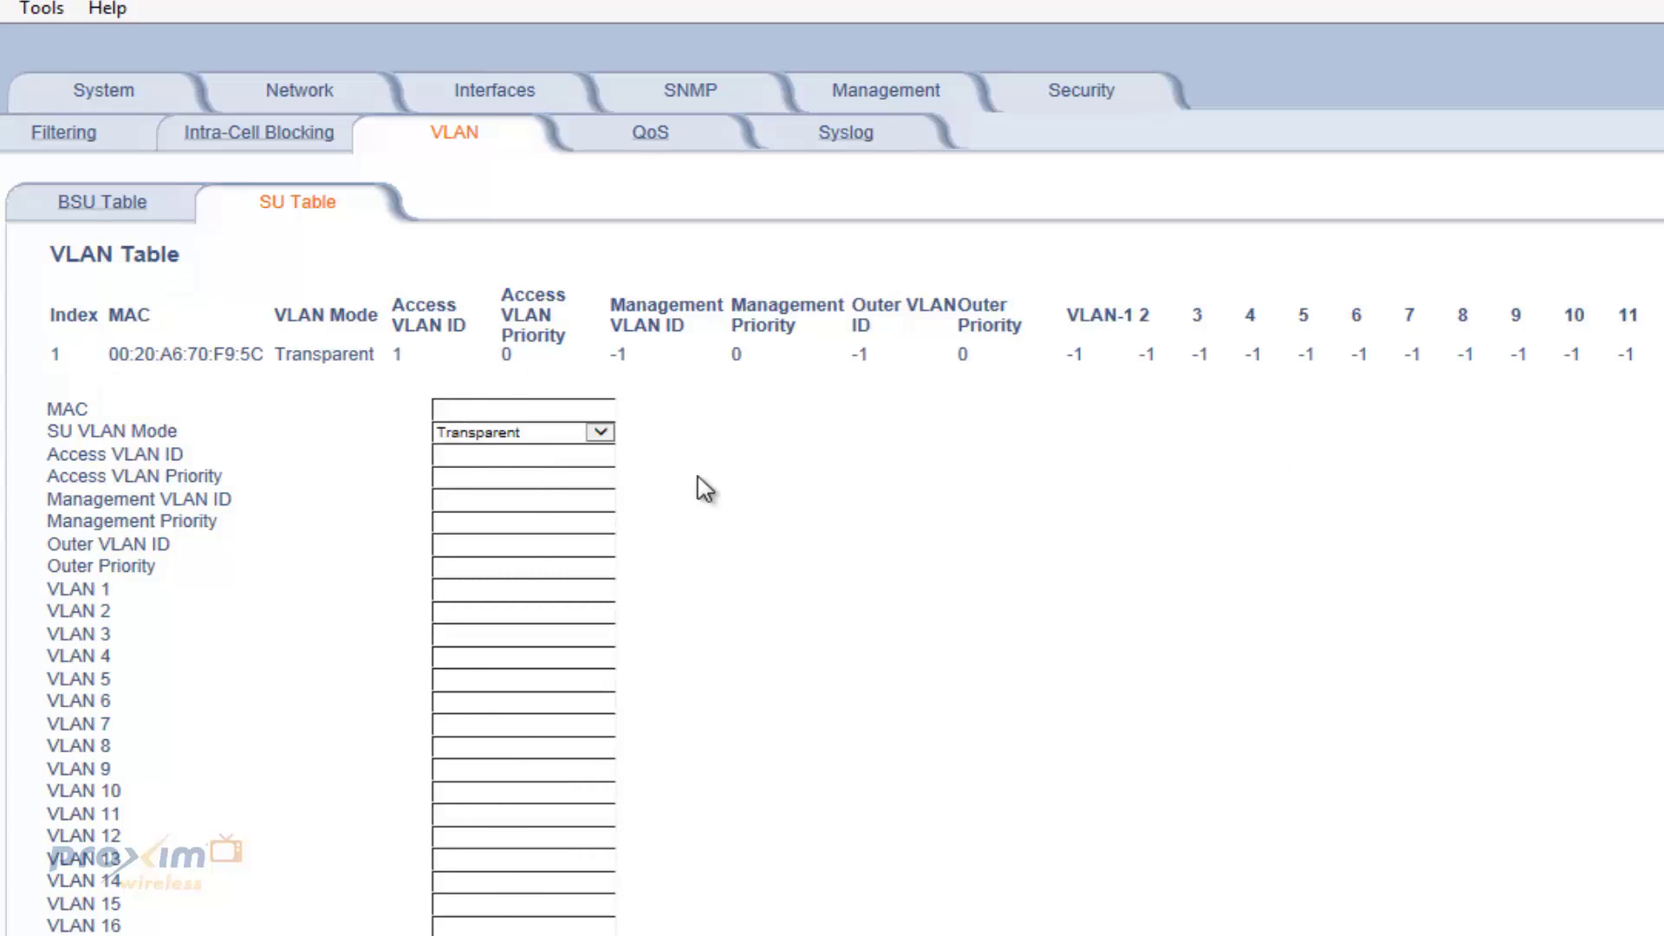
left_click(286, 191)
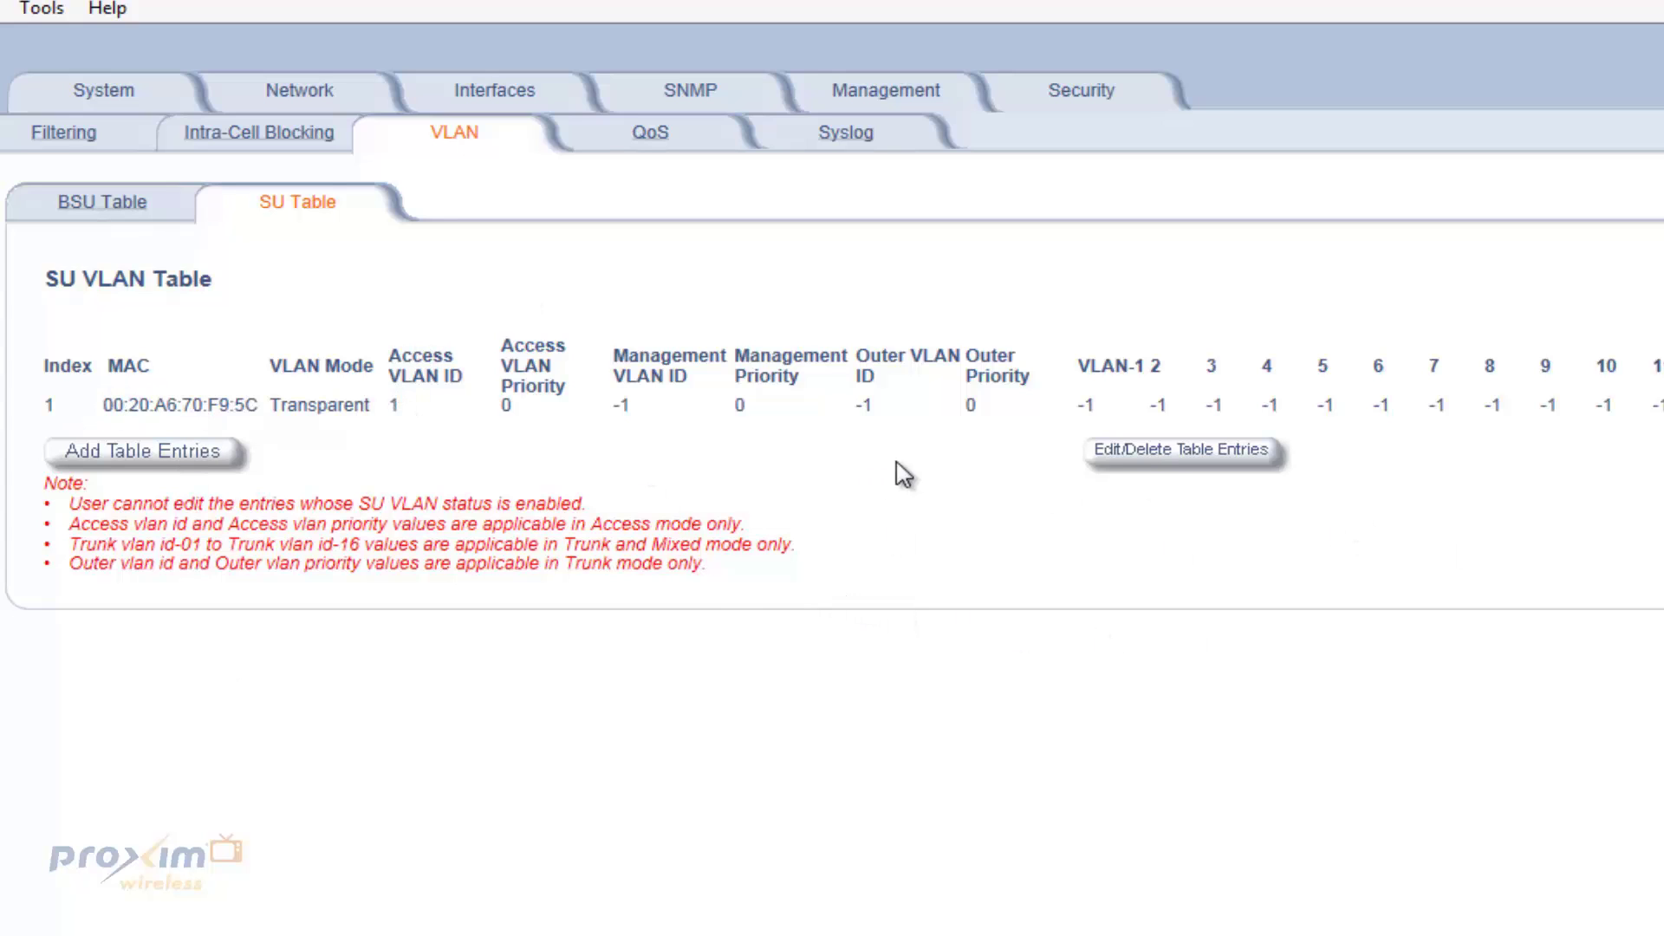
left_click(1157, 454)
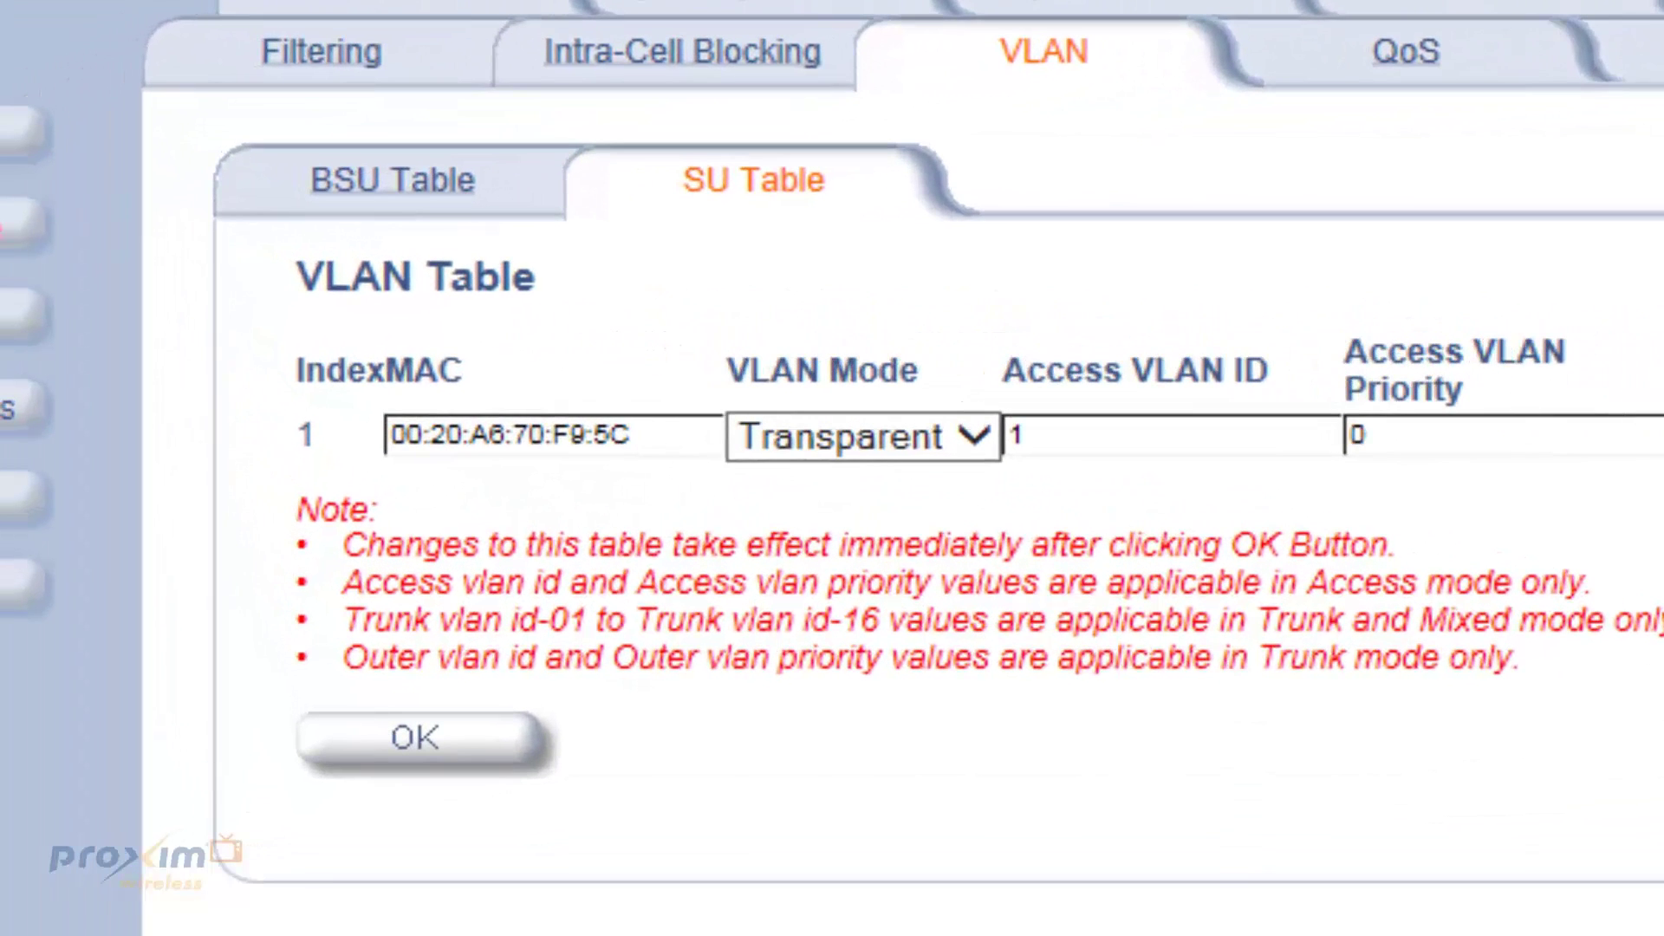
Switch the SU entry's VLAN mode to Access and set its Access VLAN ID to 5
left_click(504, 400)
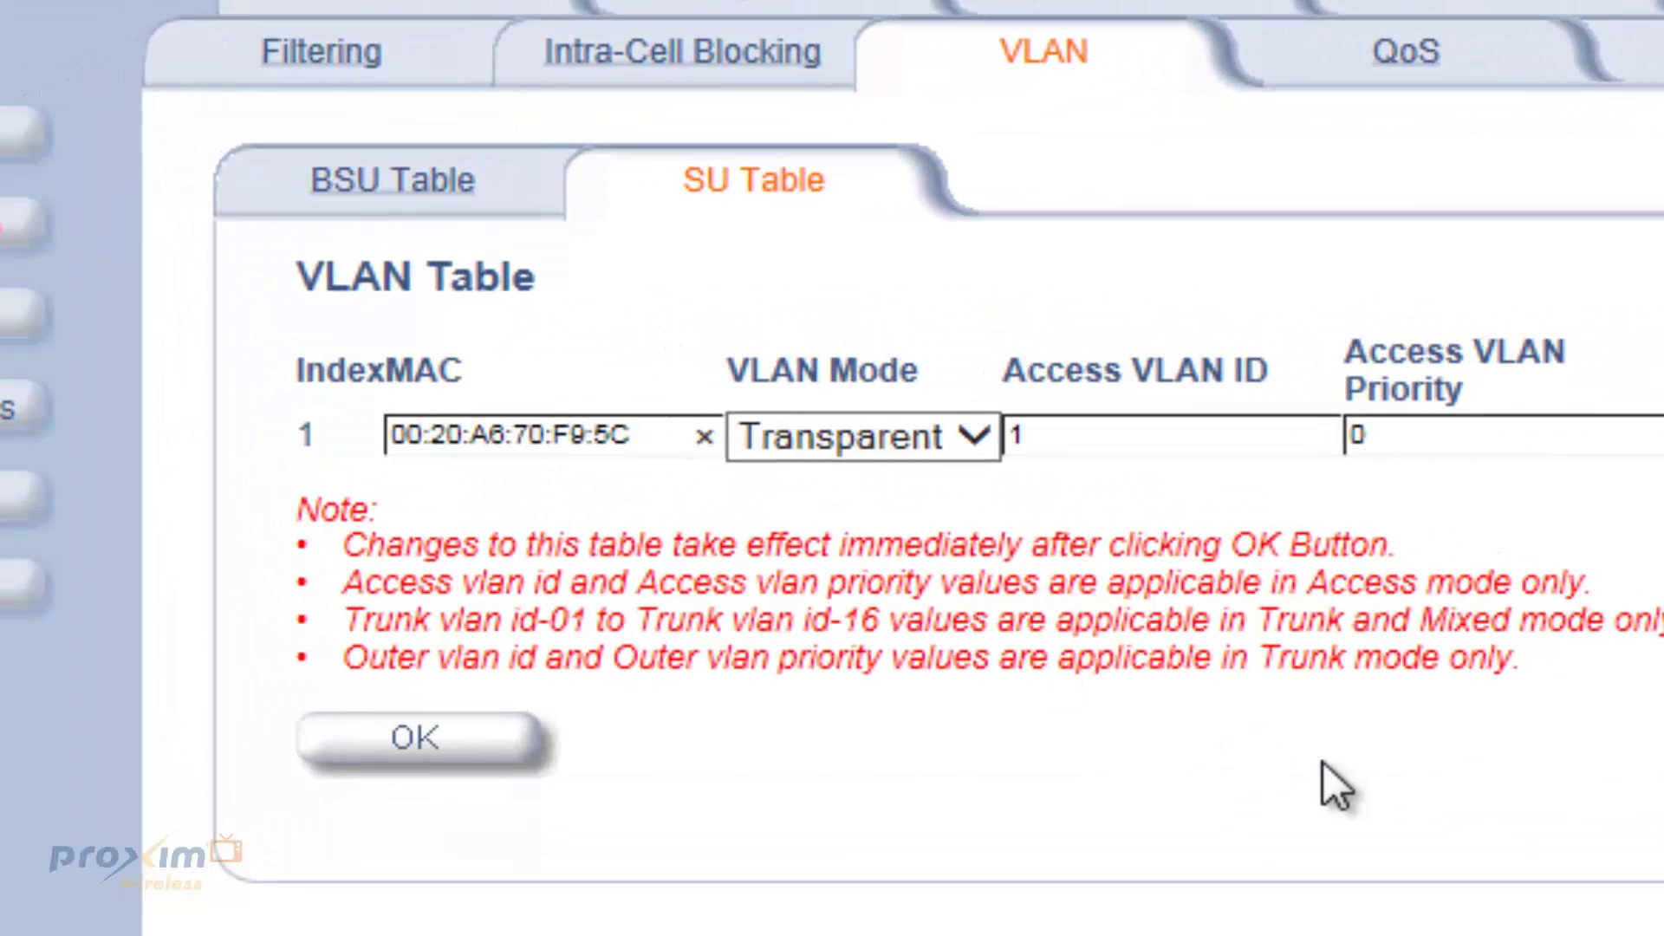
left_click(975, 438)
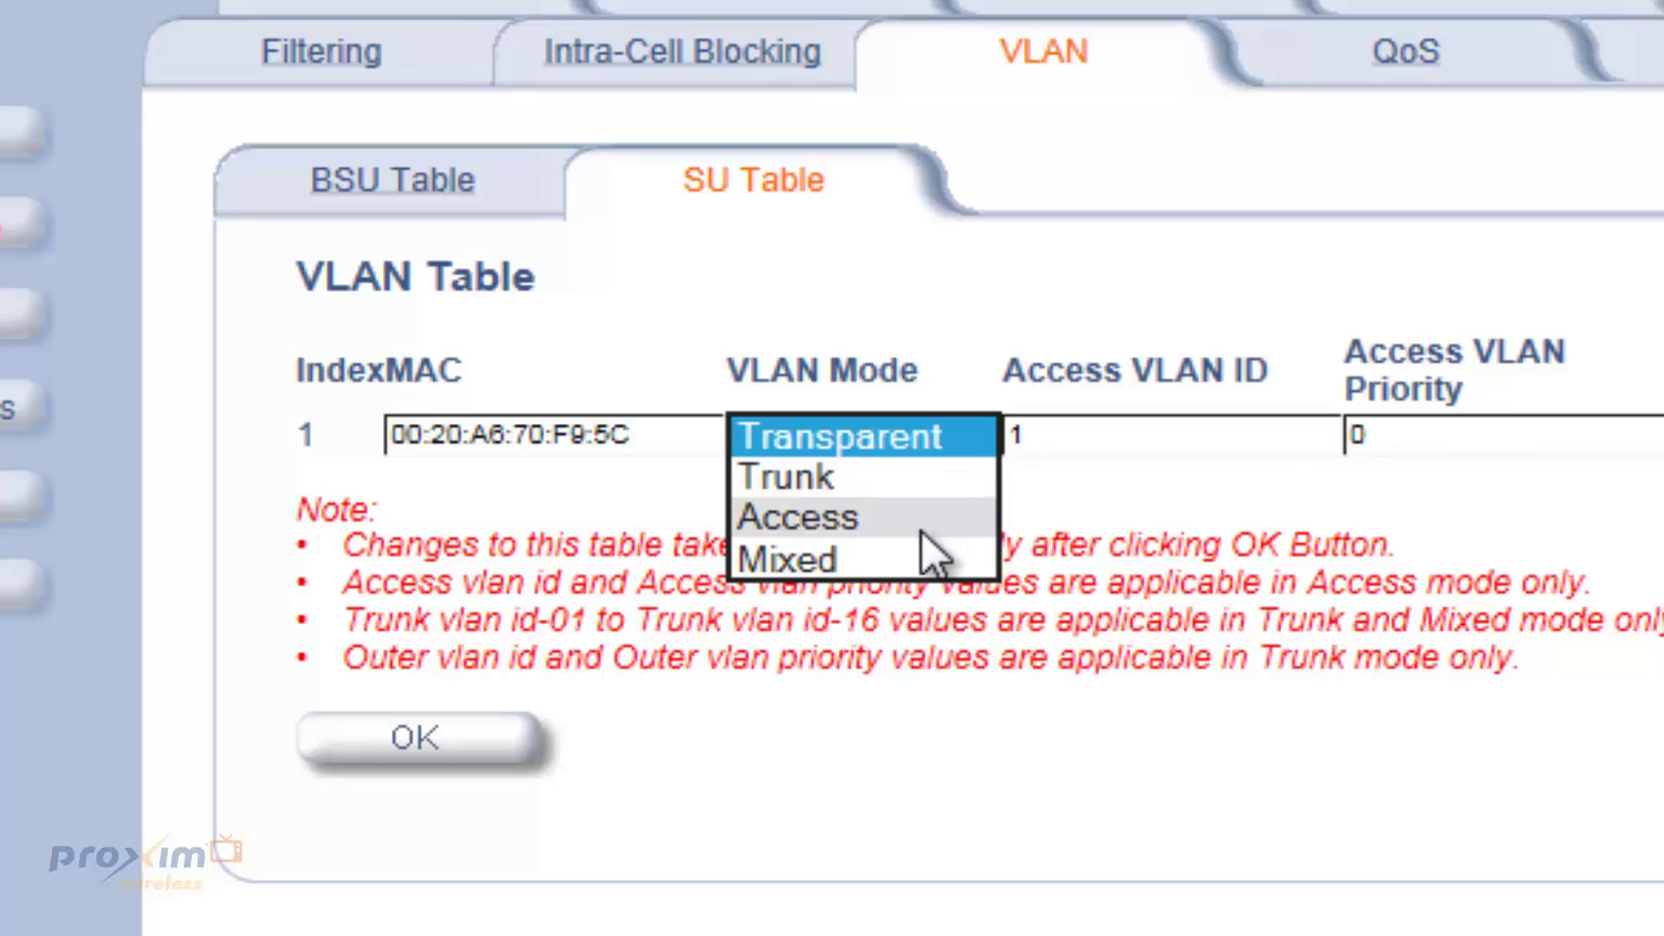
left_click(1374, 622)
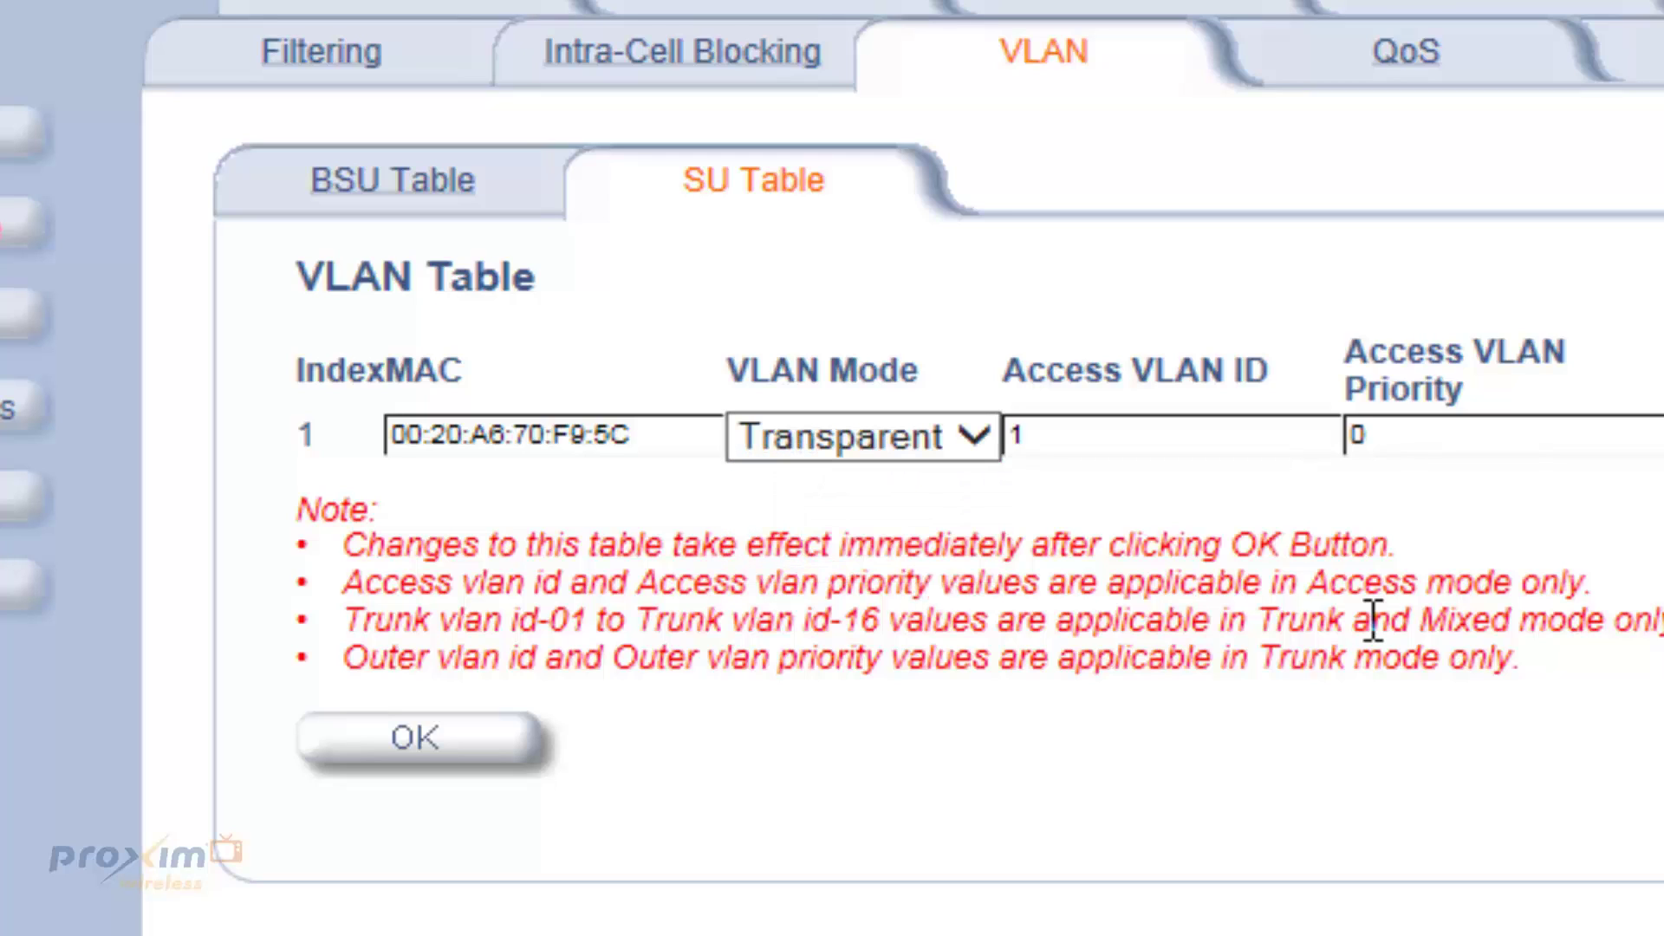
left_click(976, 451)
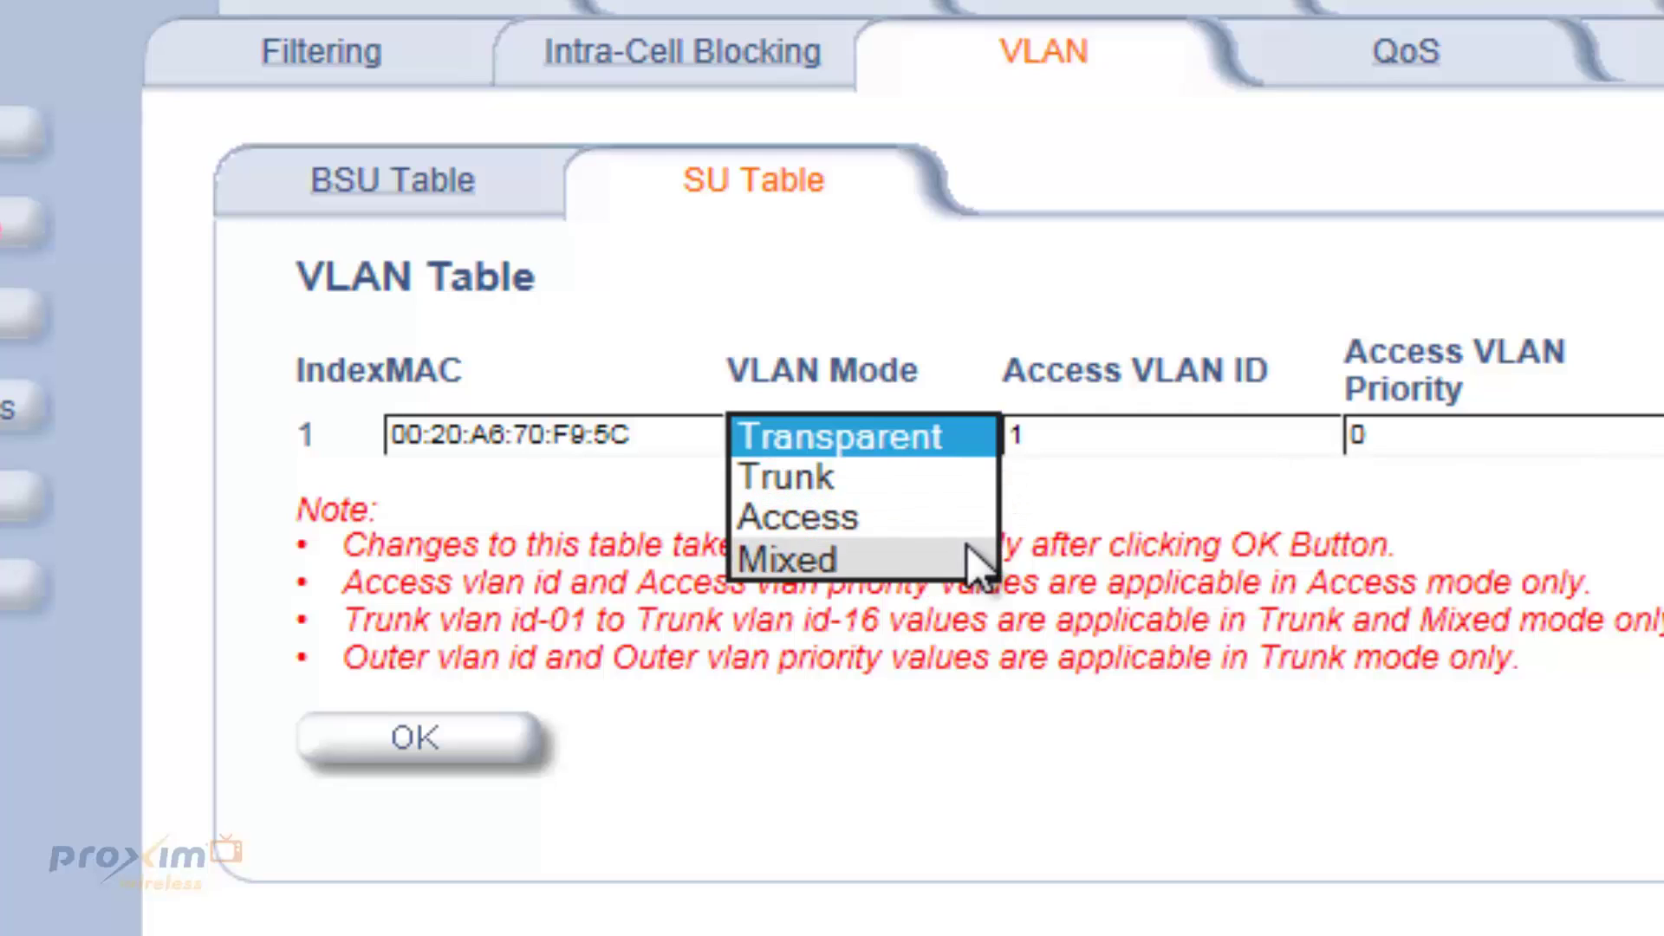
left_click(962, 520)
left_click(1194, 597)
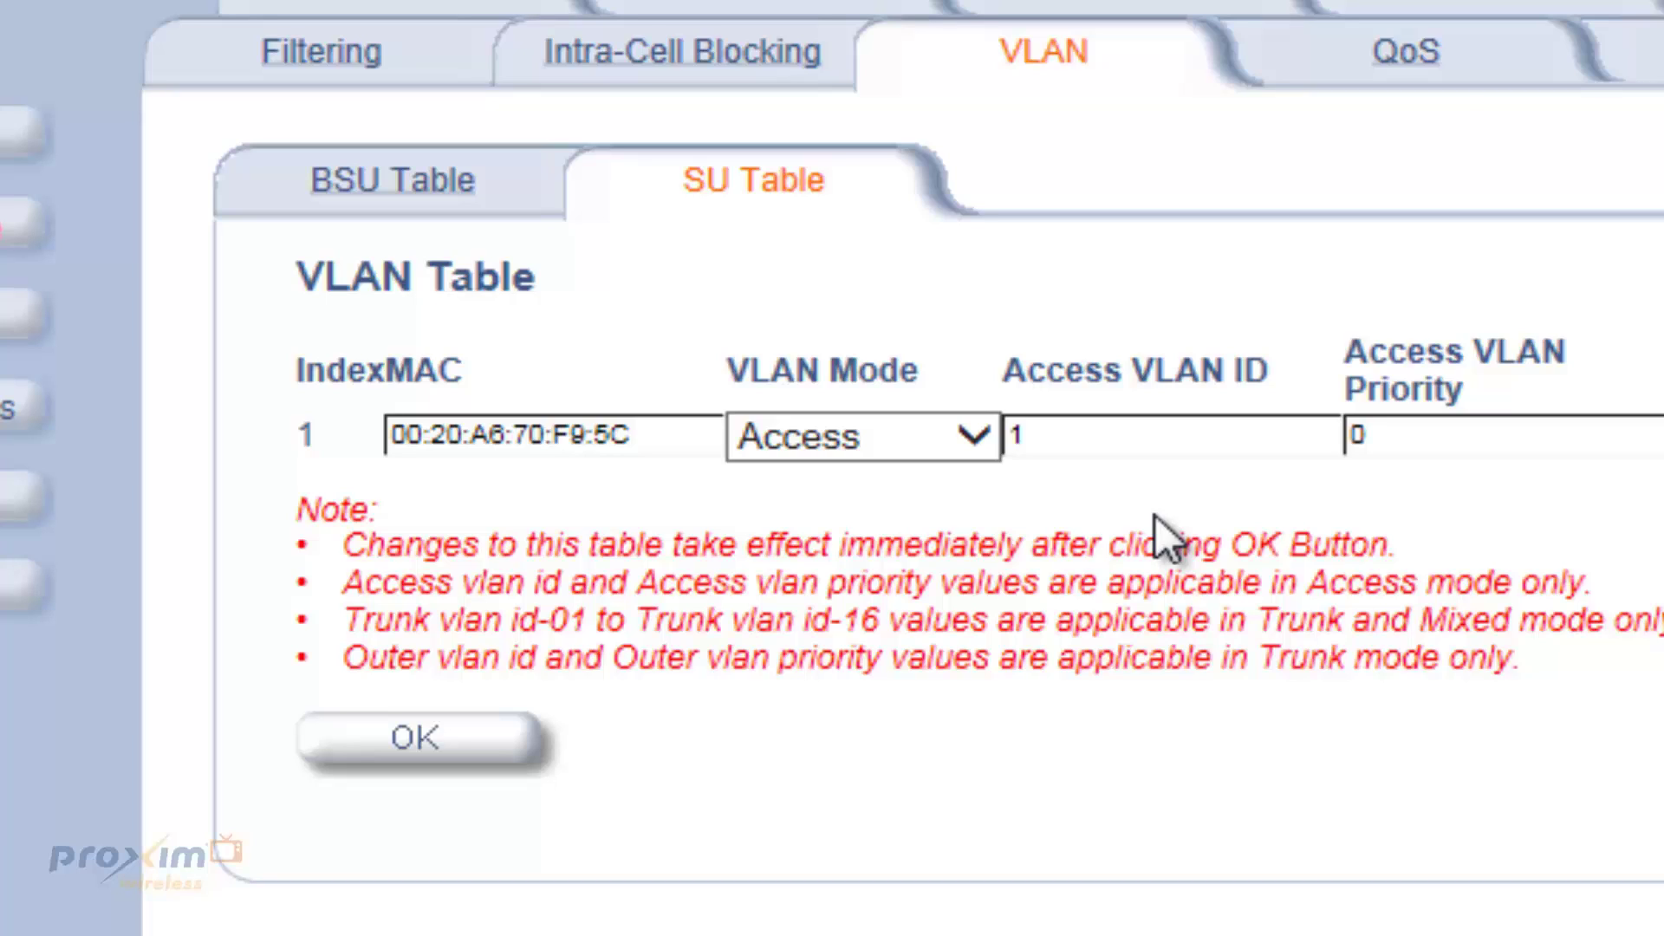
left_click(1184, 454)
key("BackSpace")
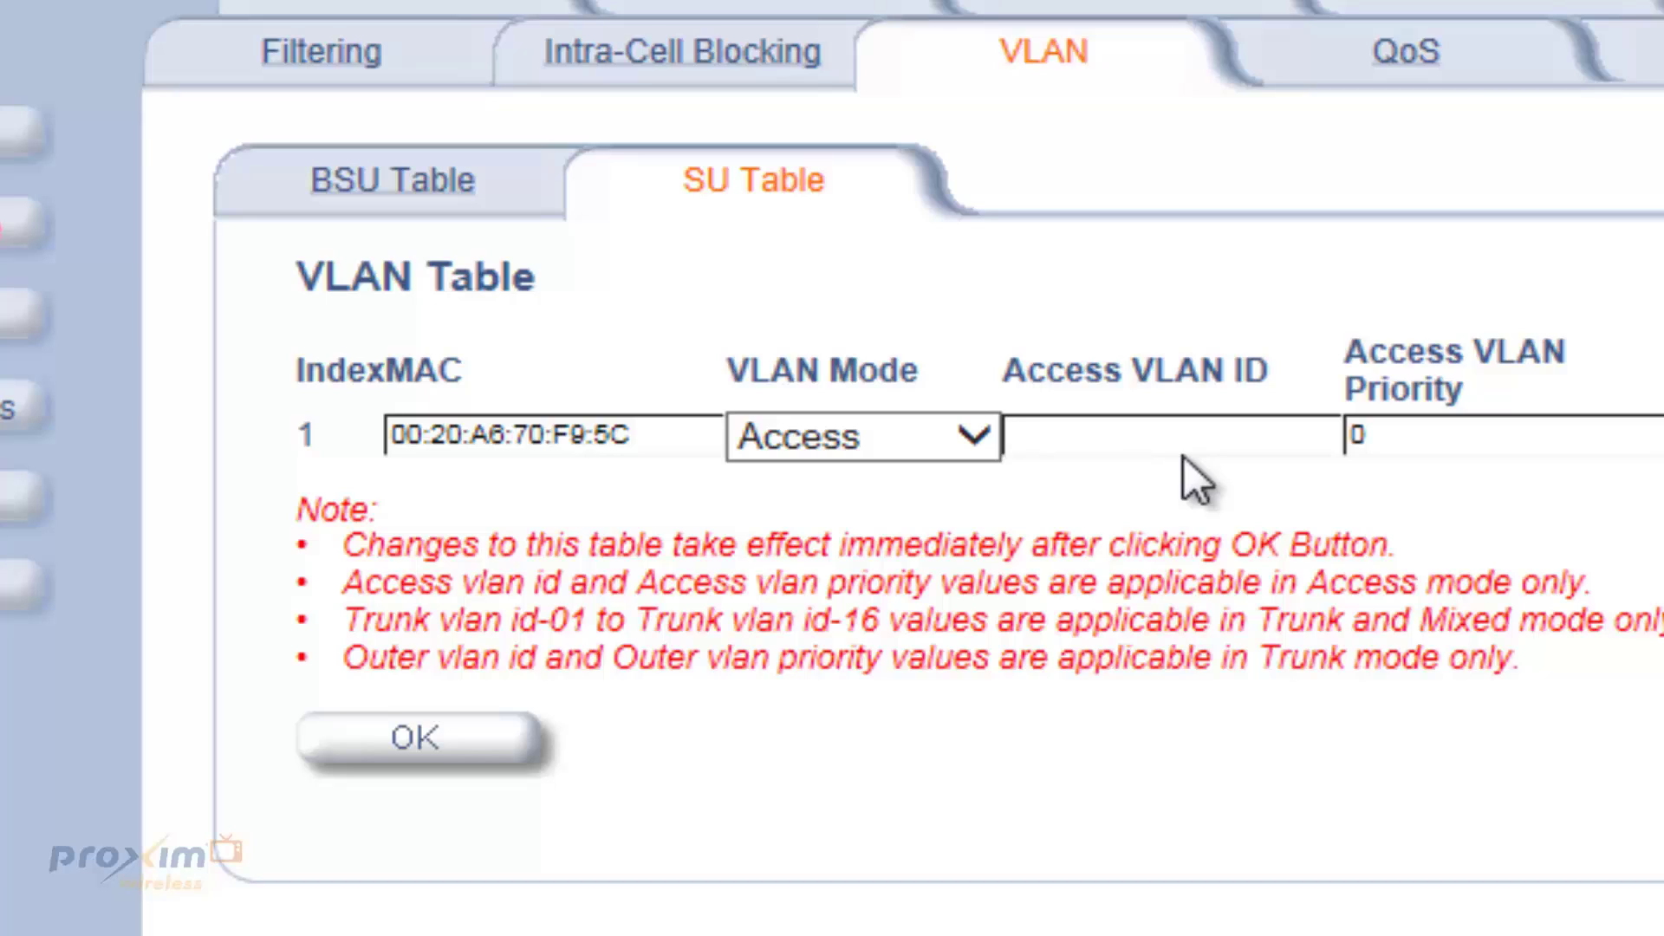
type("5")
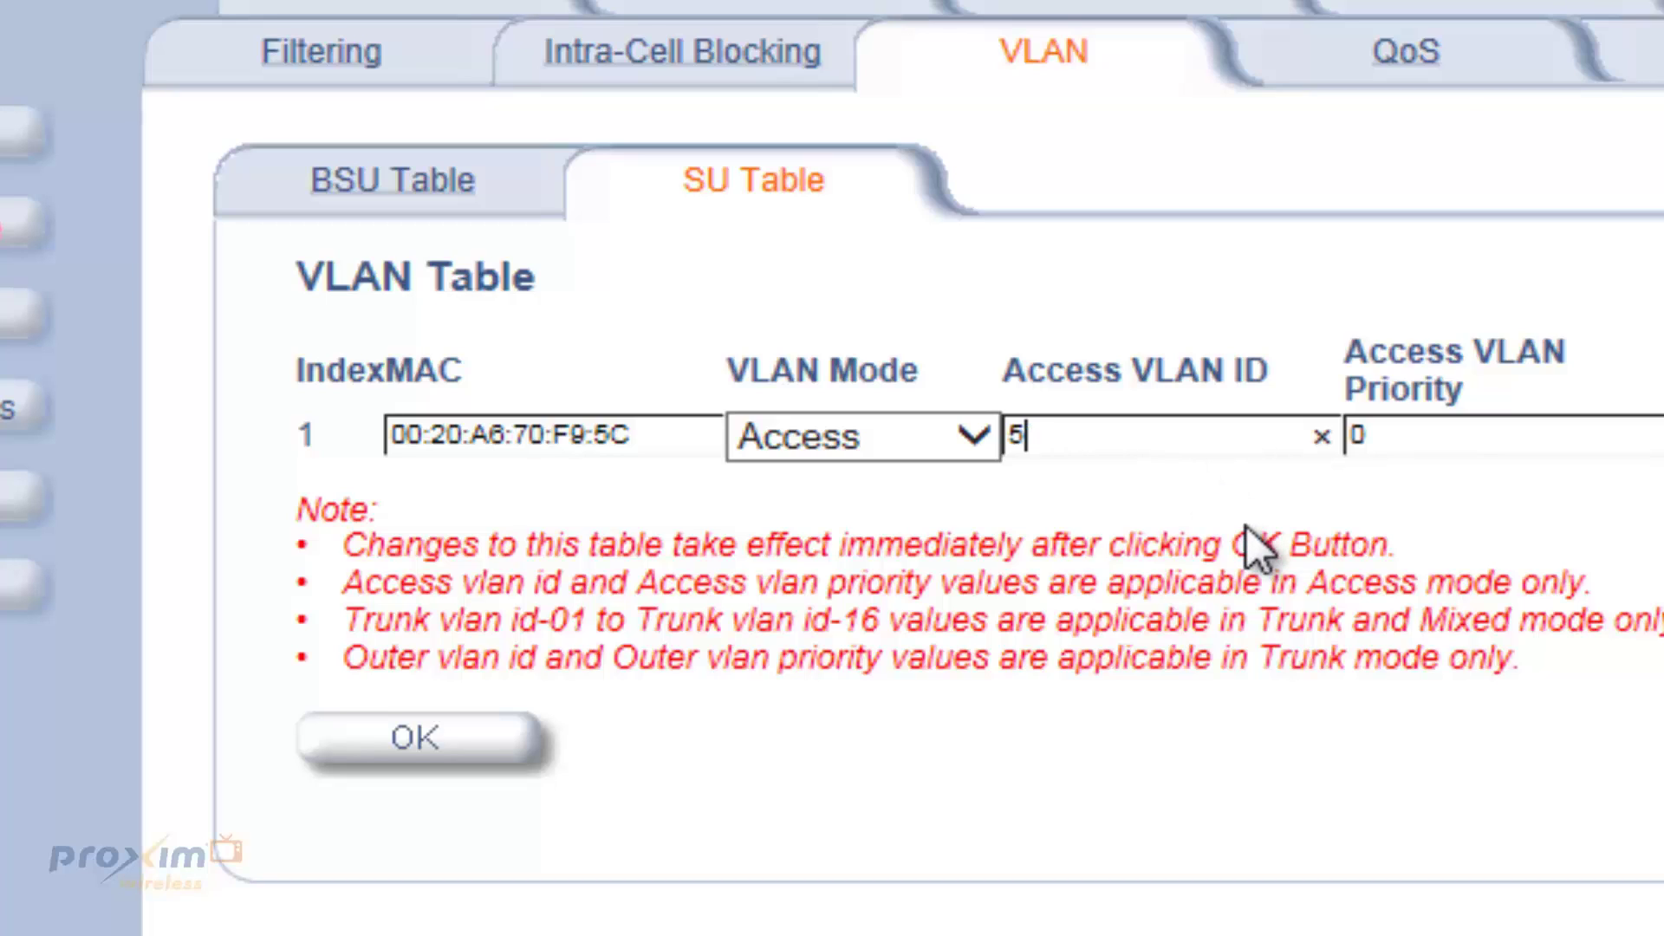
Change the entry to Trunk mode with Access VLAN ID 1 and apply it
left_click(987, 450)
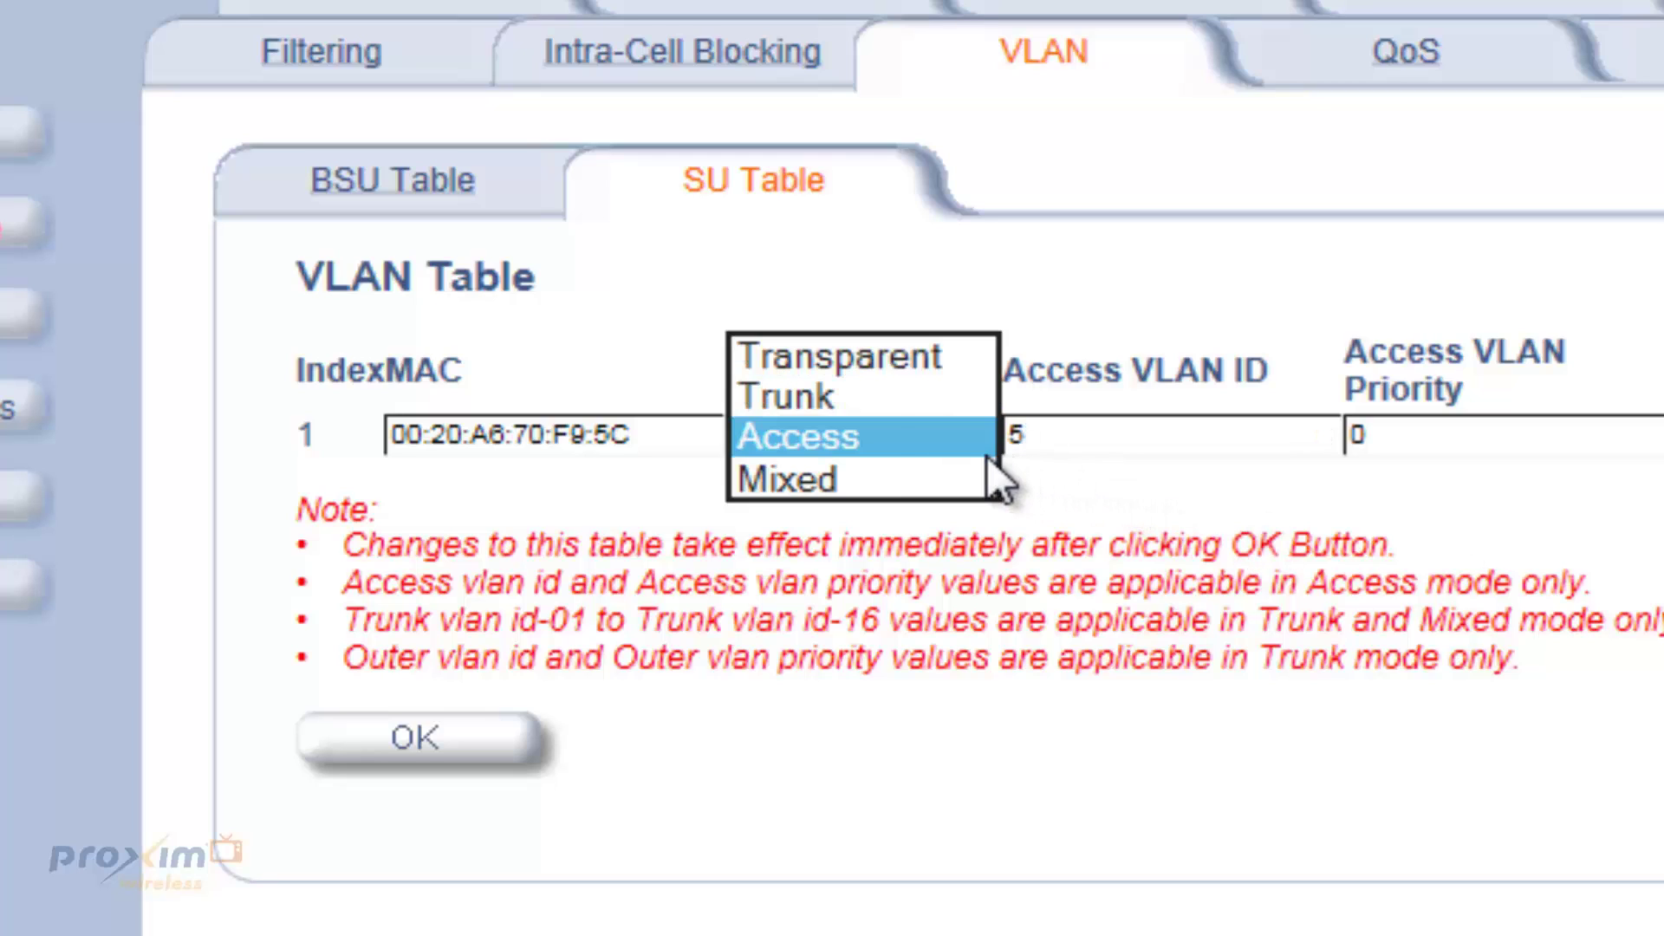
left_click(868, 405)
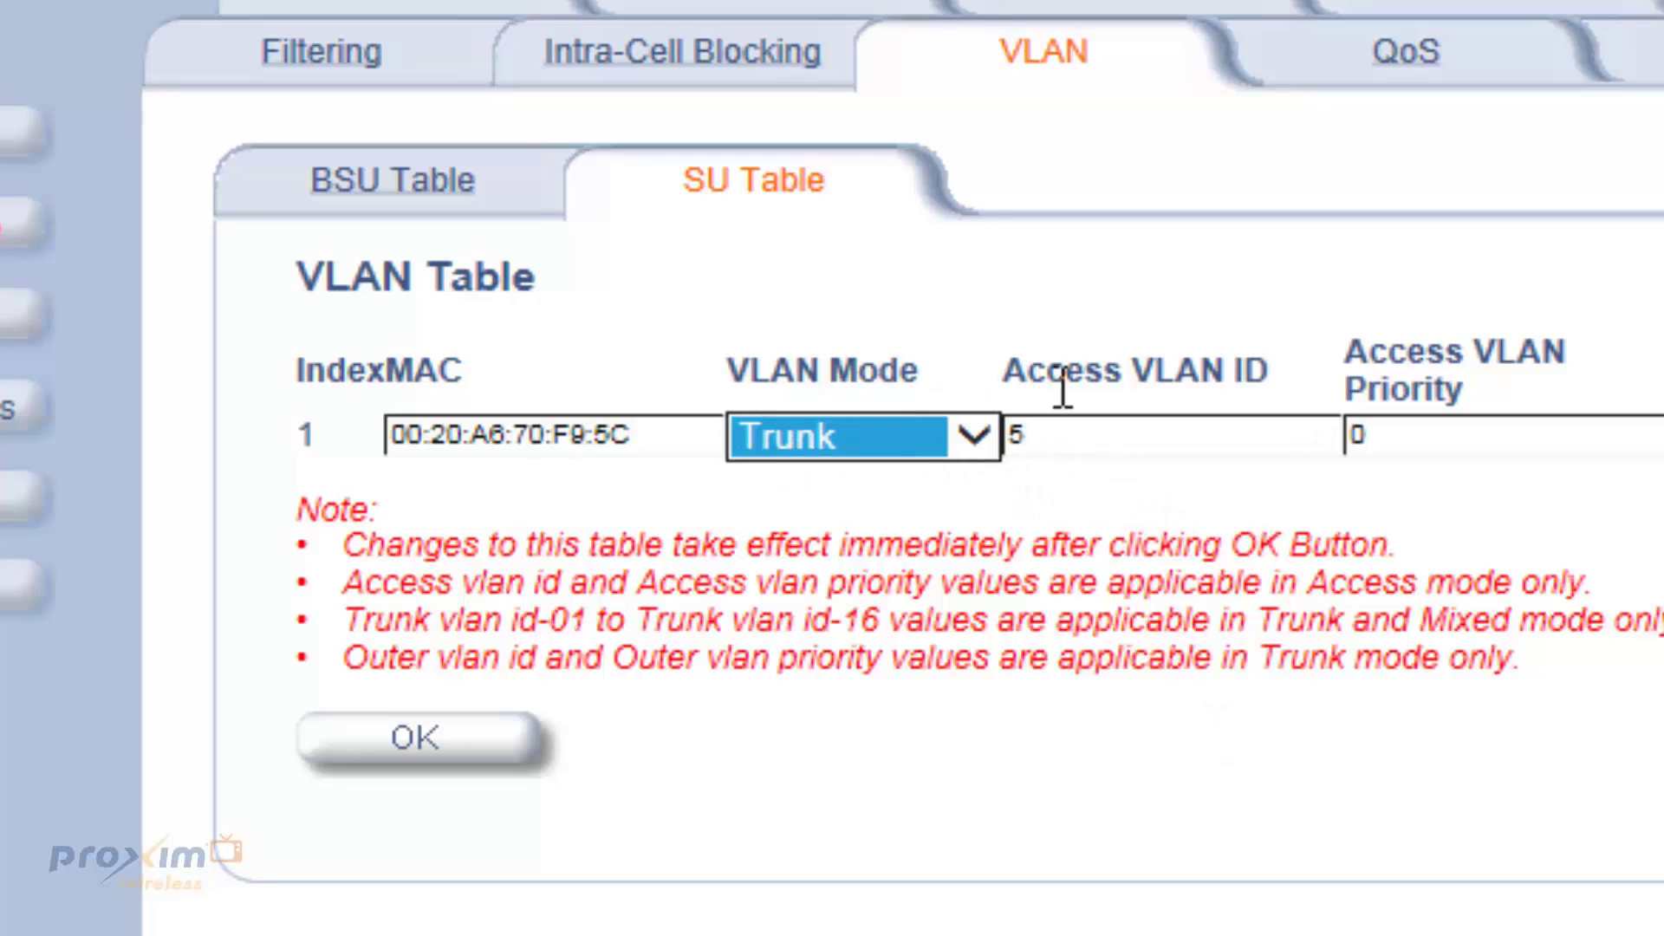
key("Tab")
type("1")
left_click(476, 733)
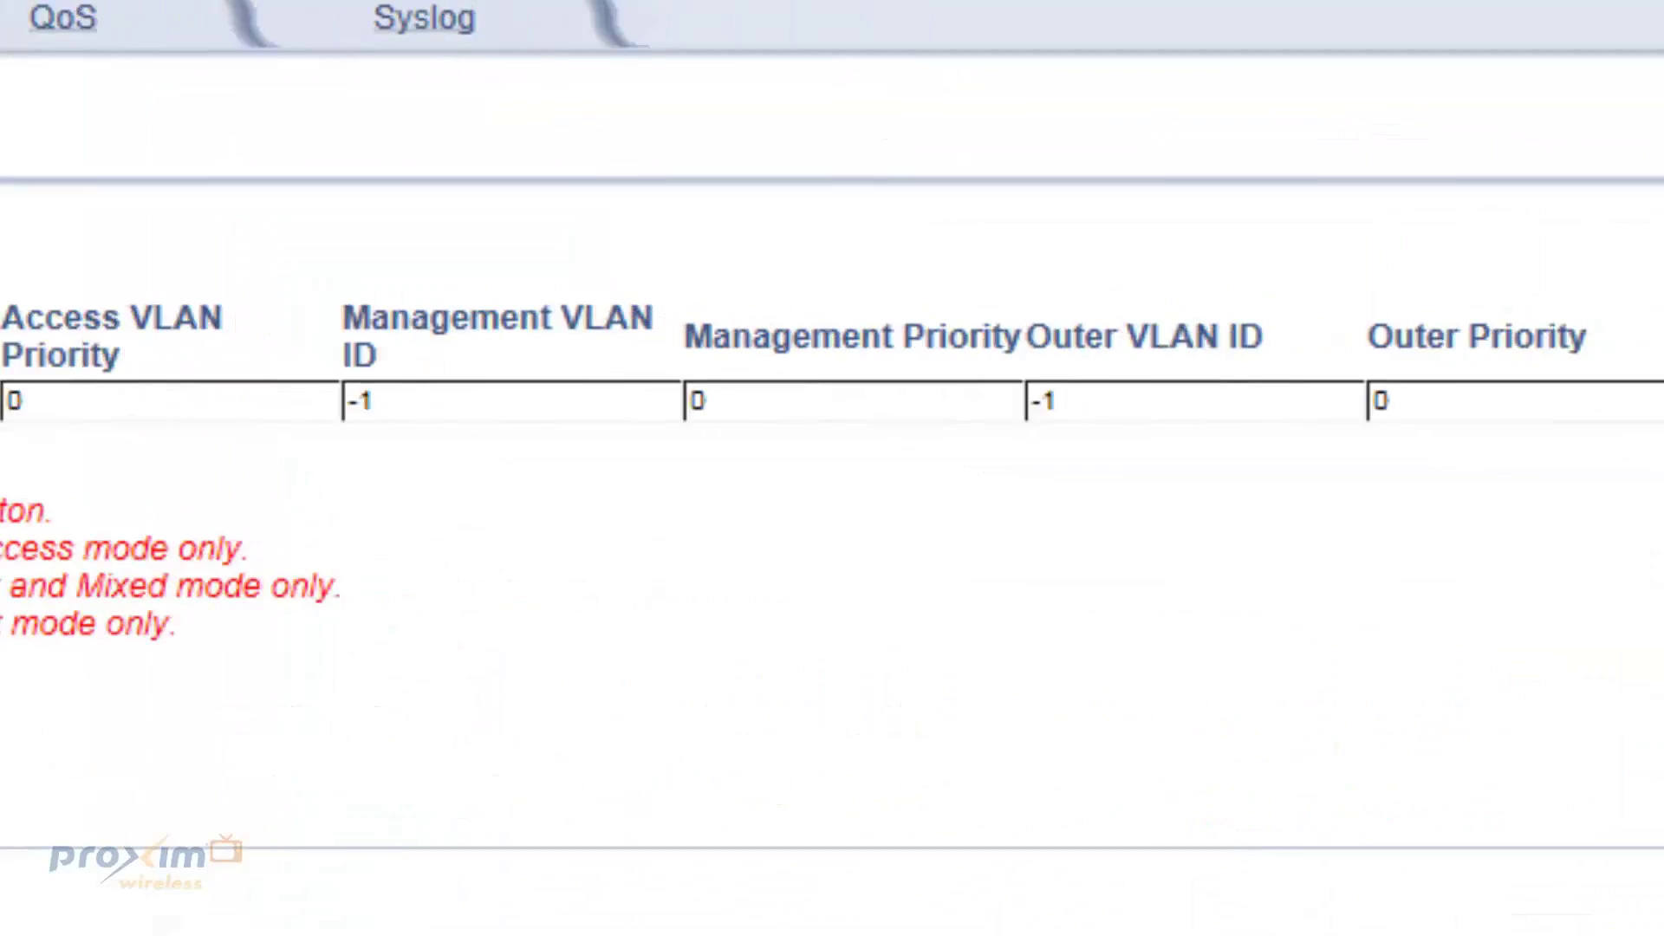
Replace the V1 trunk VLAN ID value -1 with 5
left_click(1101, 400)
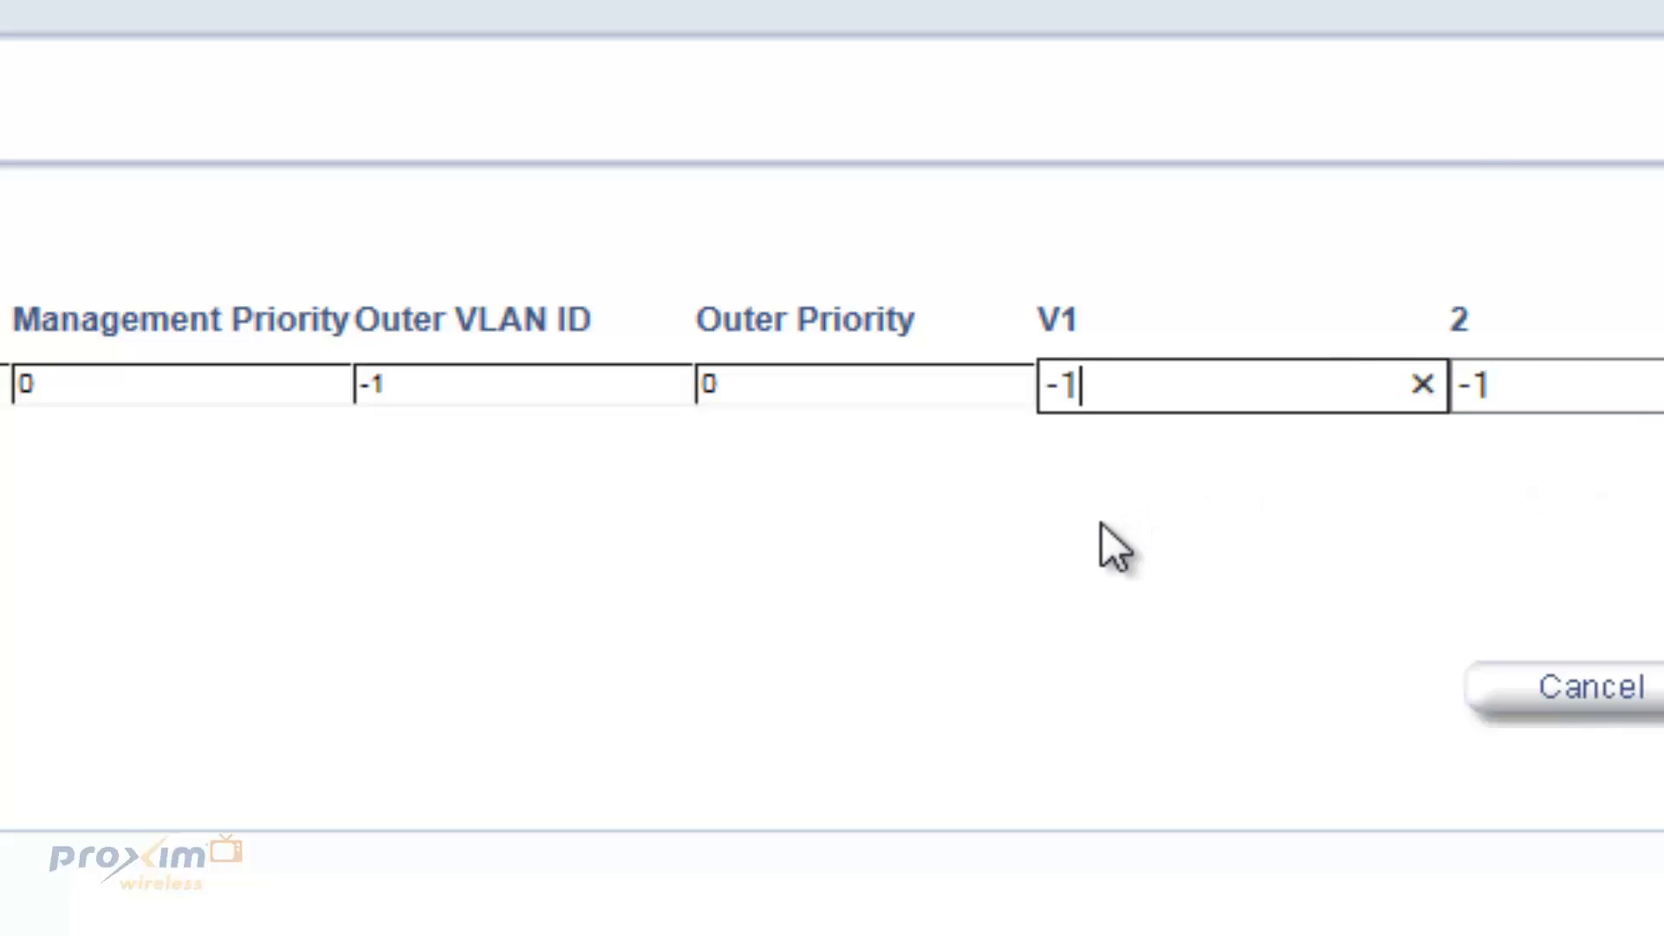
left_click_drag(1121, 380, 910, 224)
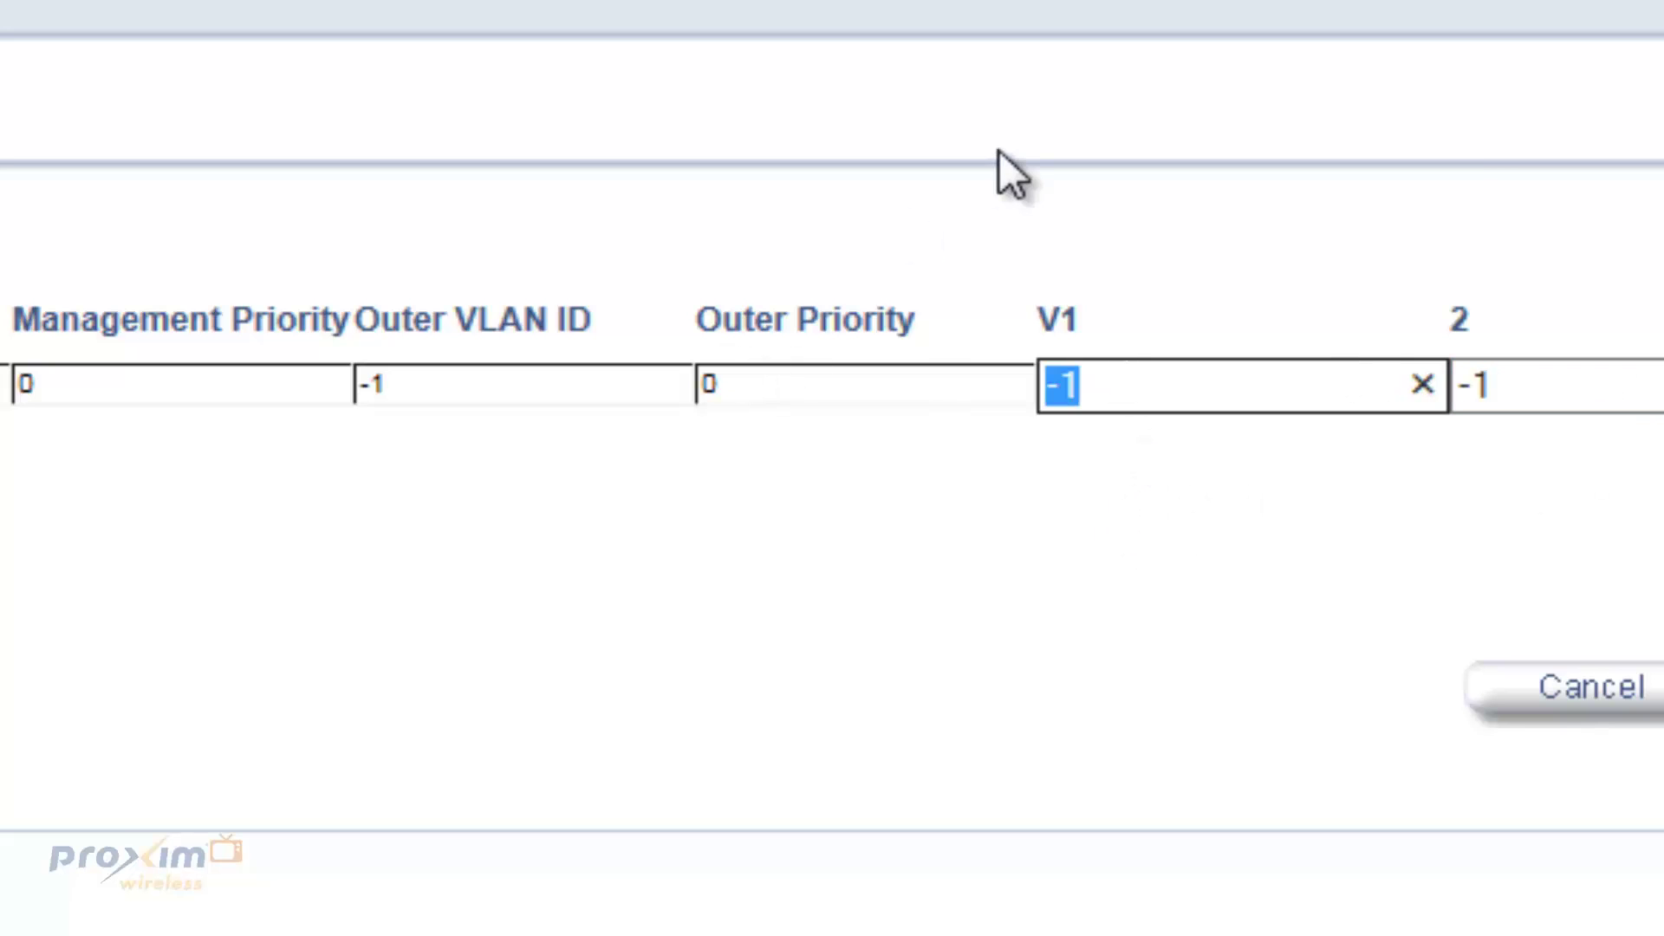
key("BackSpace")
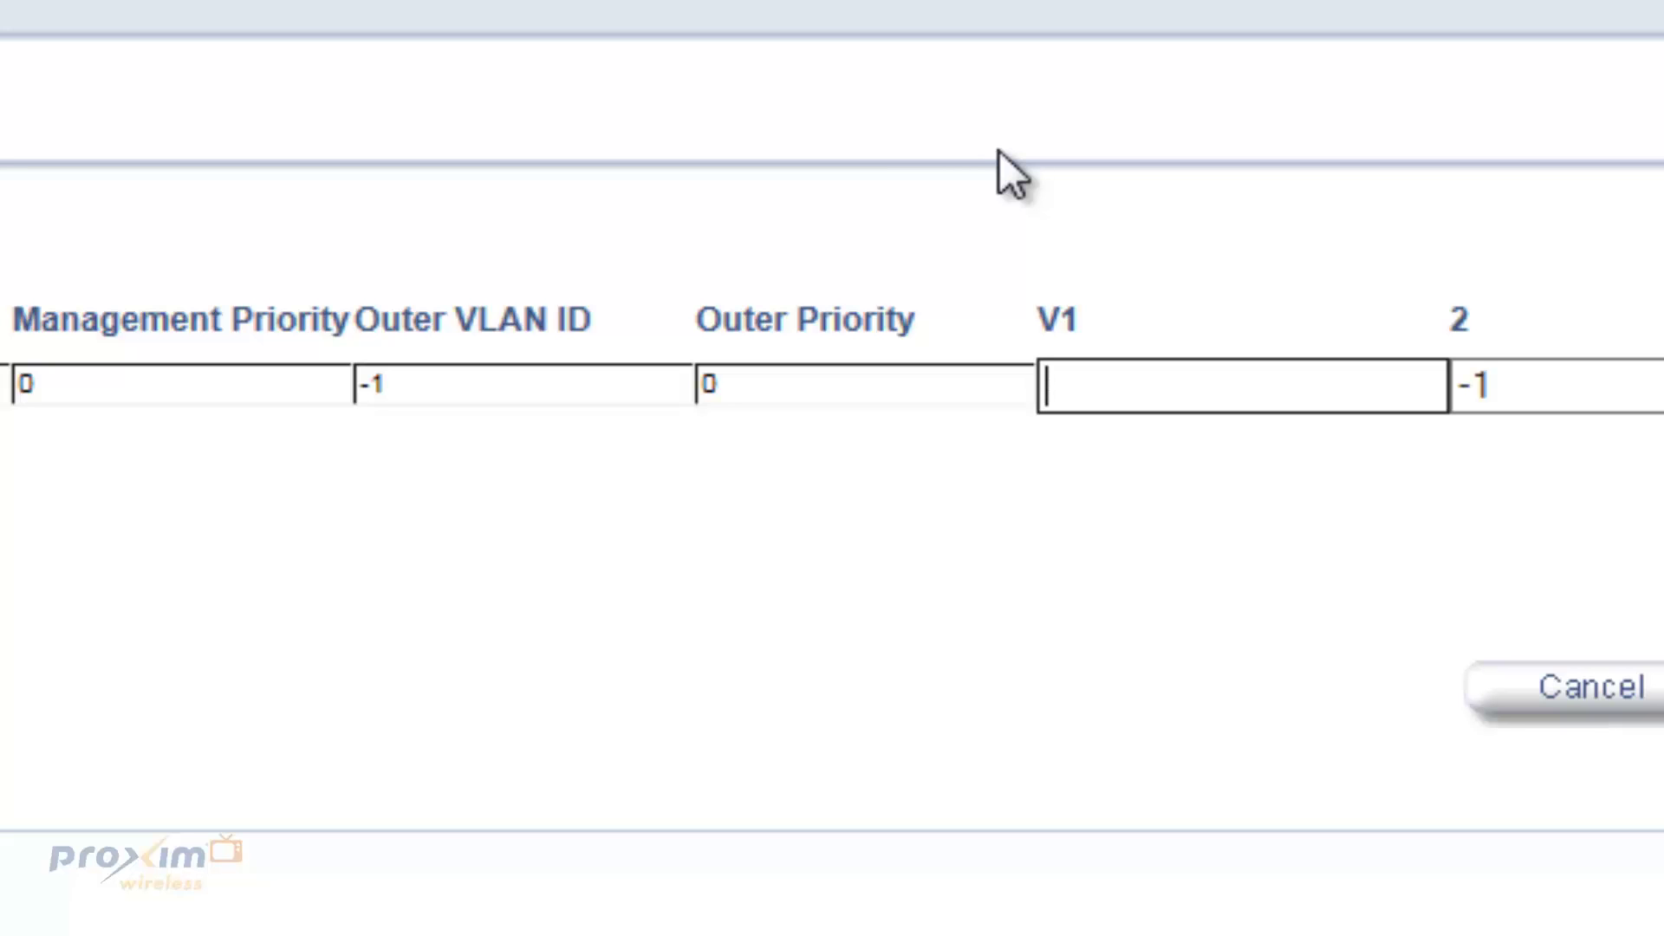
type("5")
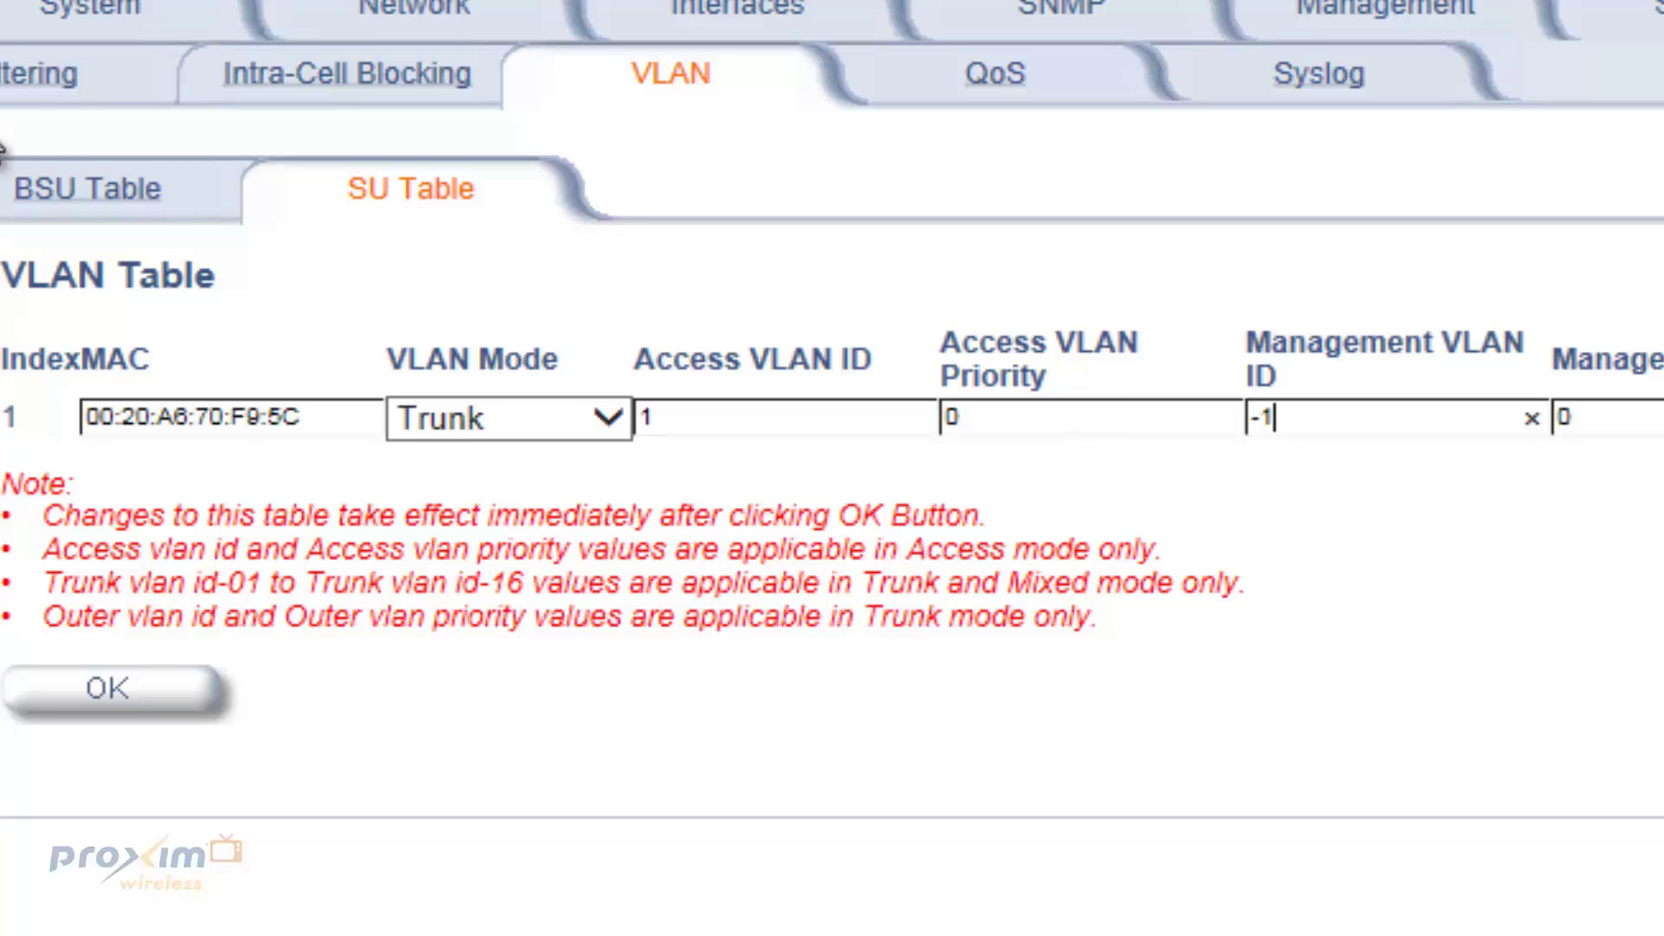
Review the Trunk-mode BSU VLAN table with IDs 5 and 6, then return to the SU VLAN Table
left_click(74, 189)
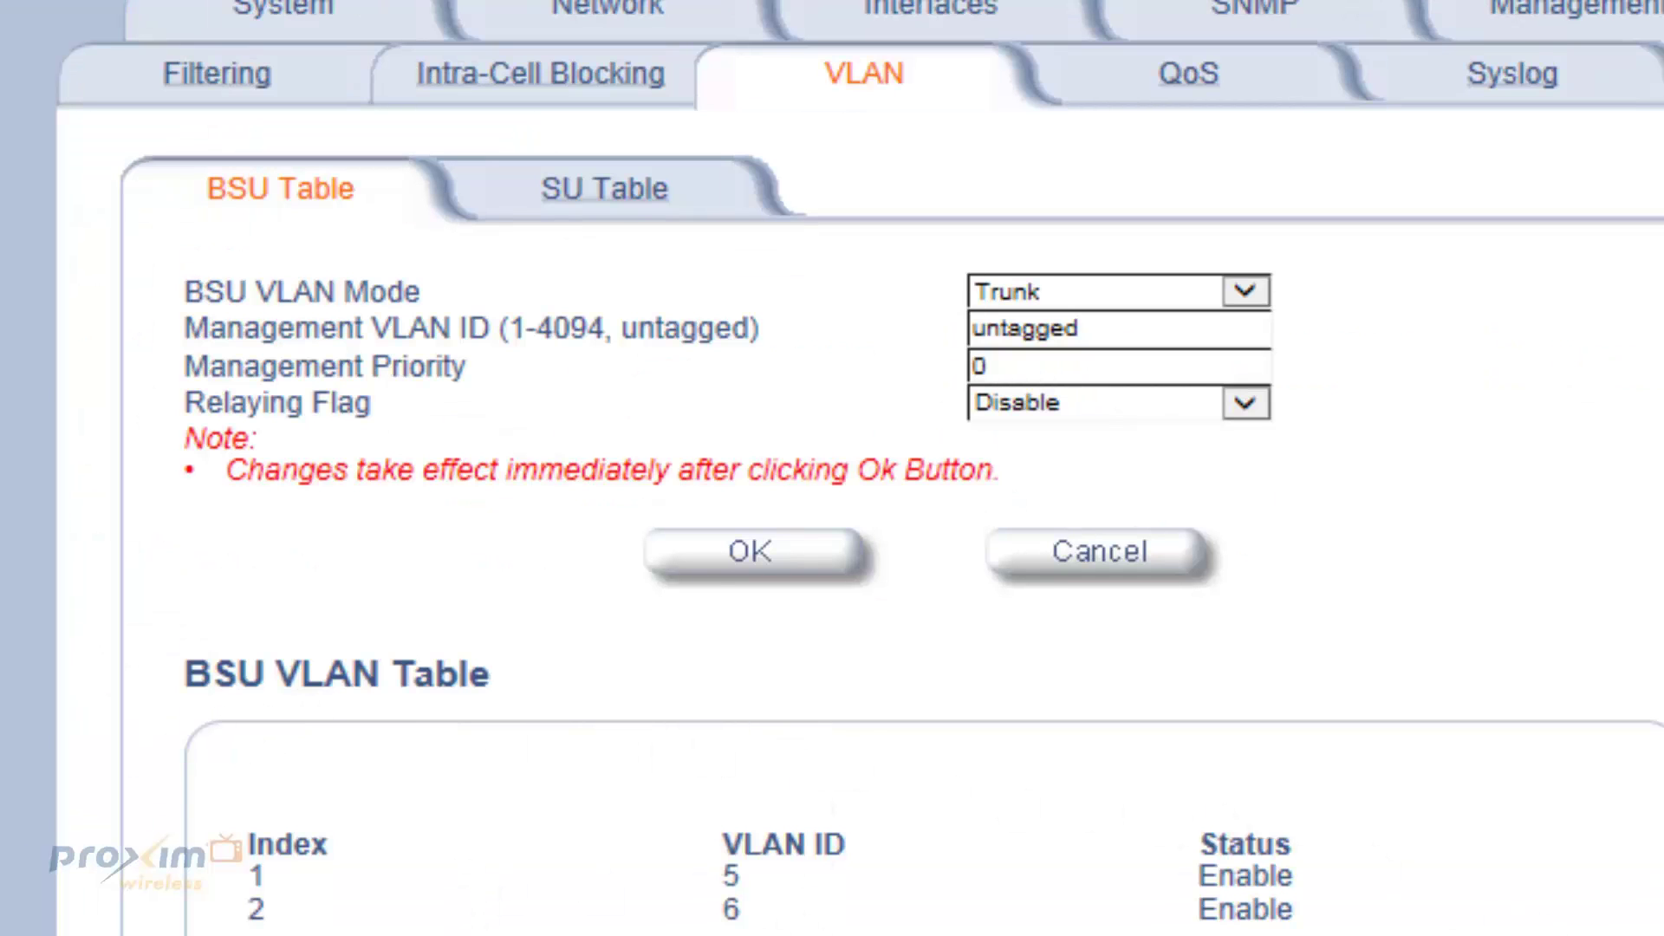
left_click(609, 195)
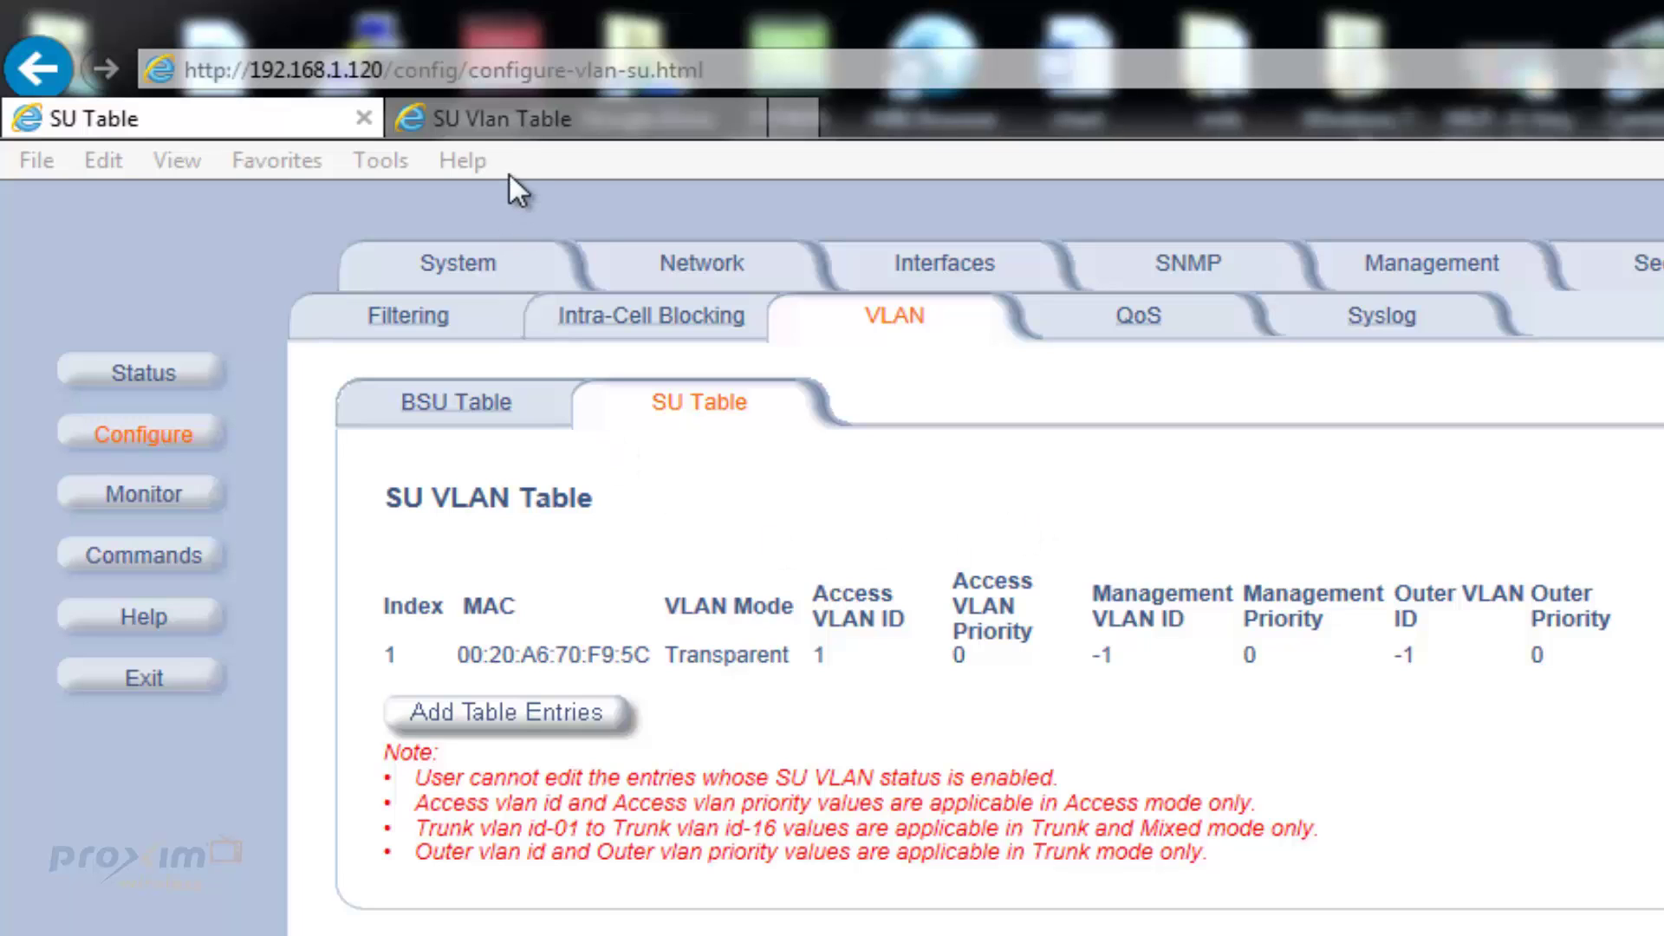
On the SU's VLAN page, set SU VLAN Status to Enable, leaving VLAN Mode Transparent
left_click(510, 132)
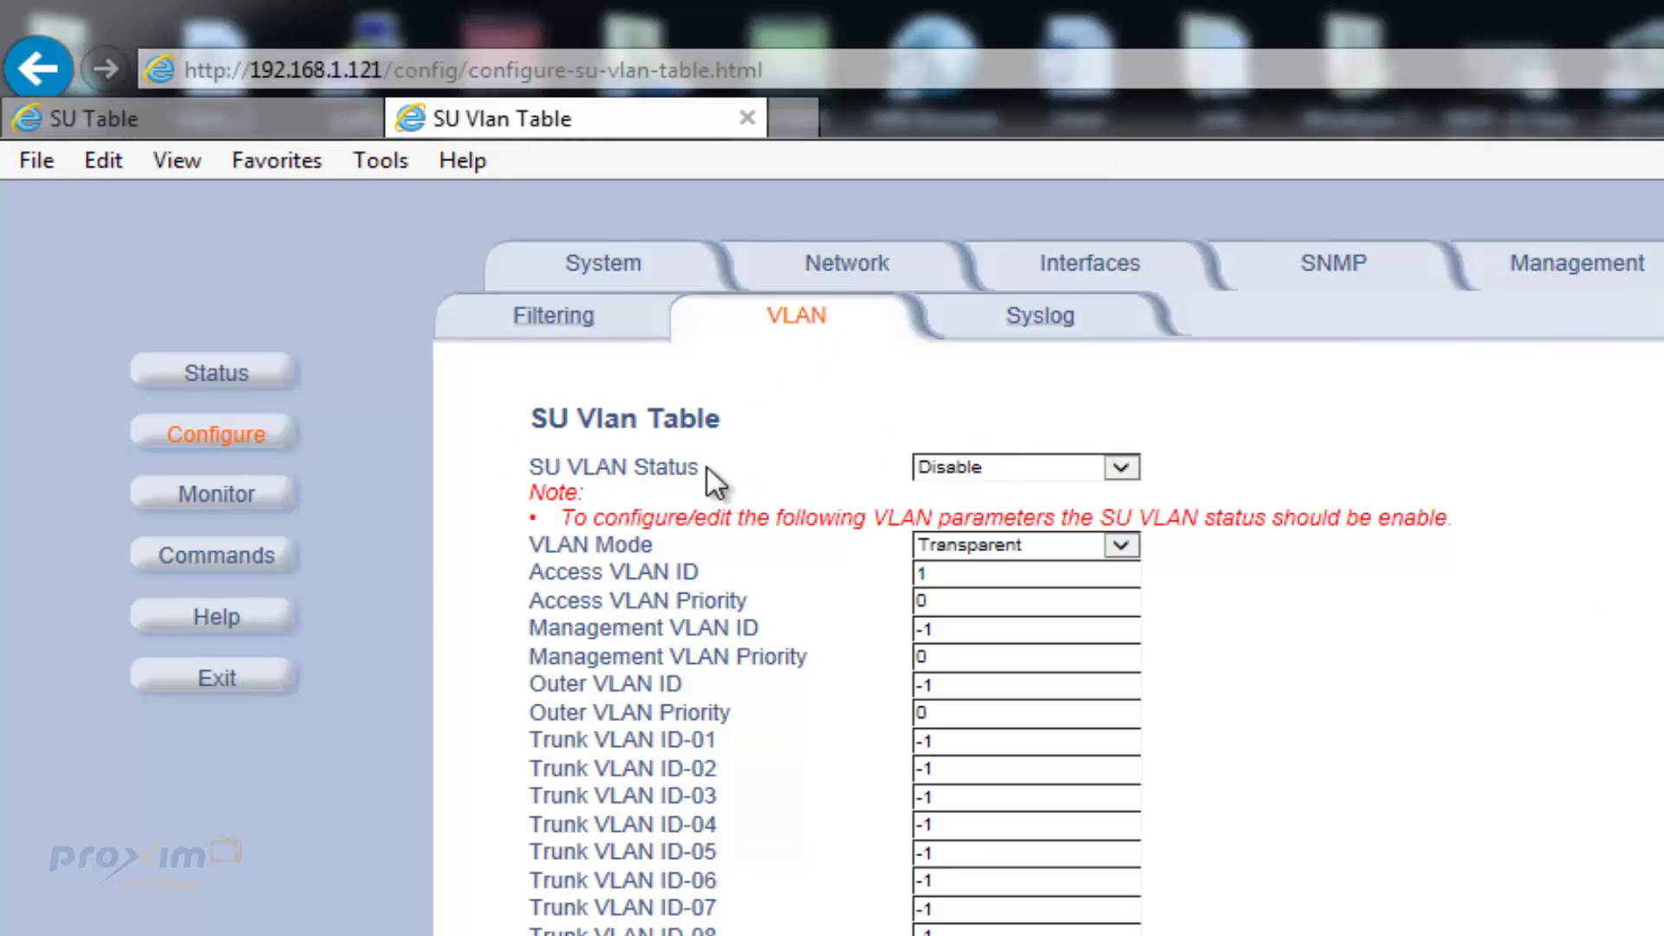
left_click(1007, 475)
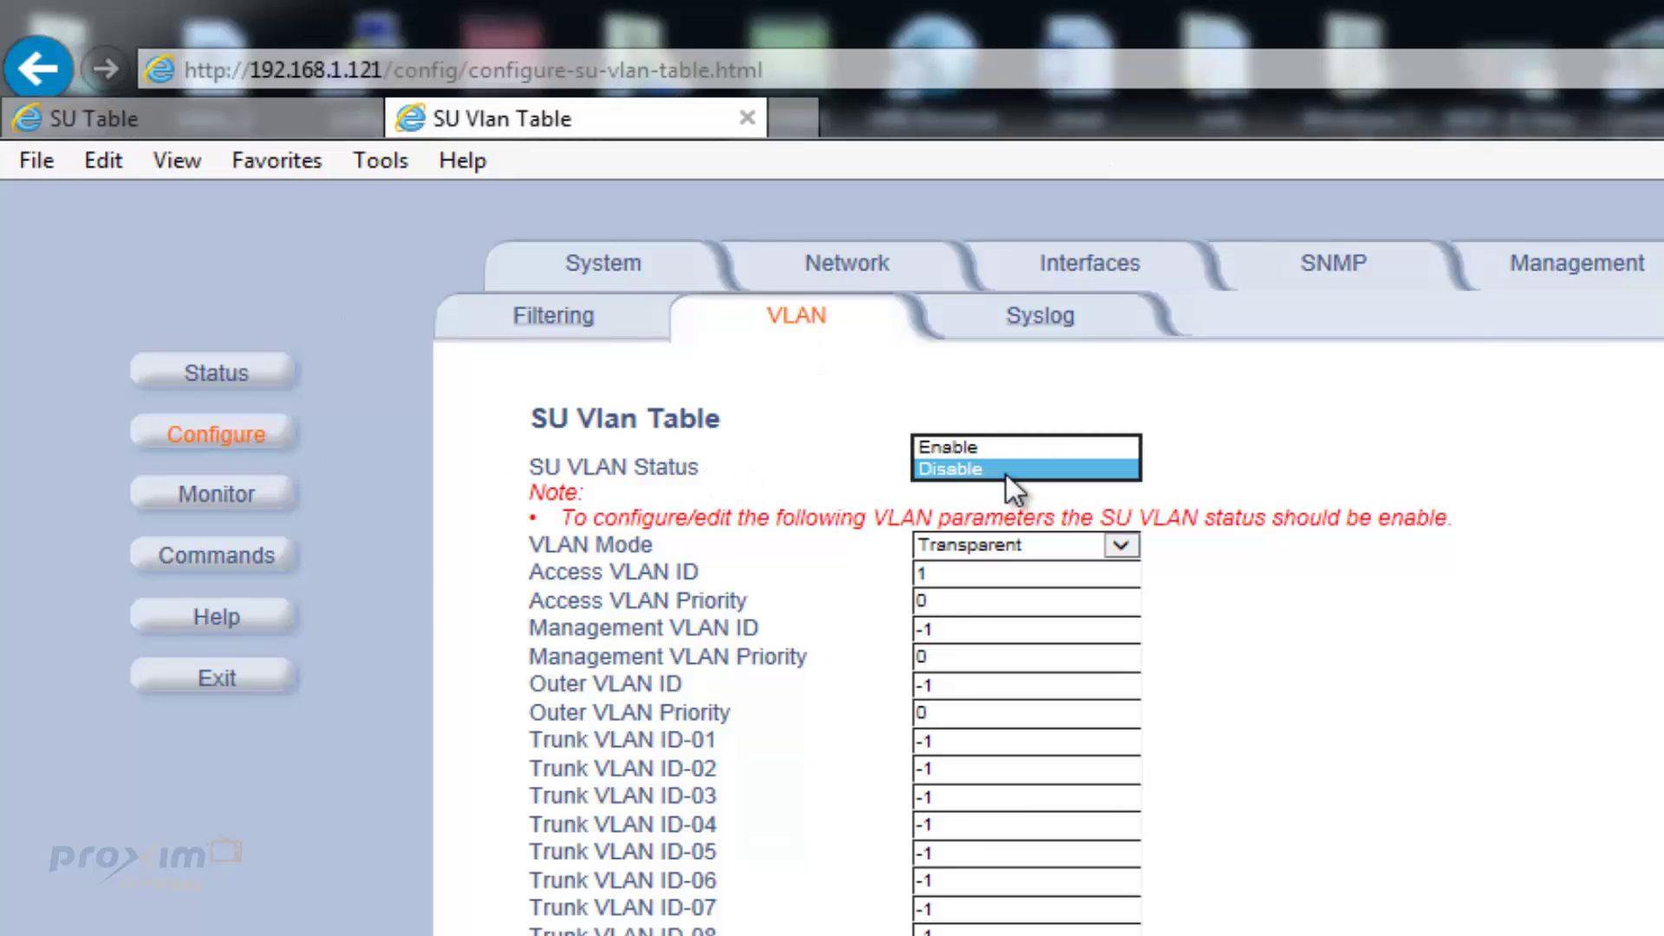
left_click(995, 444)
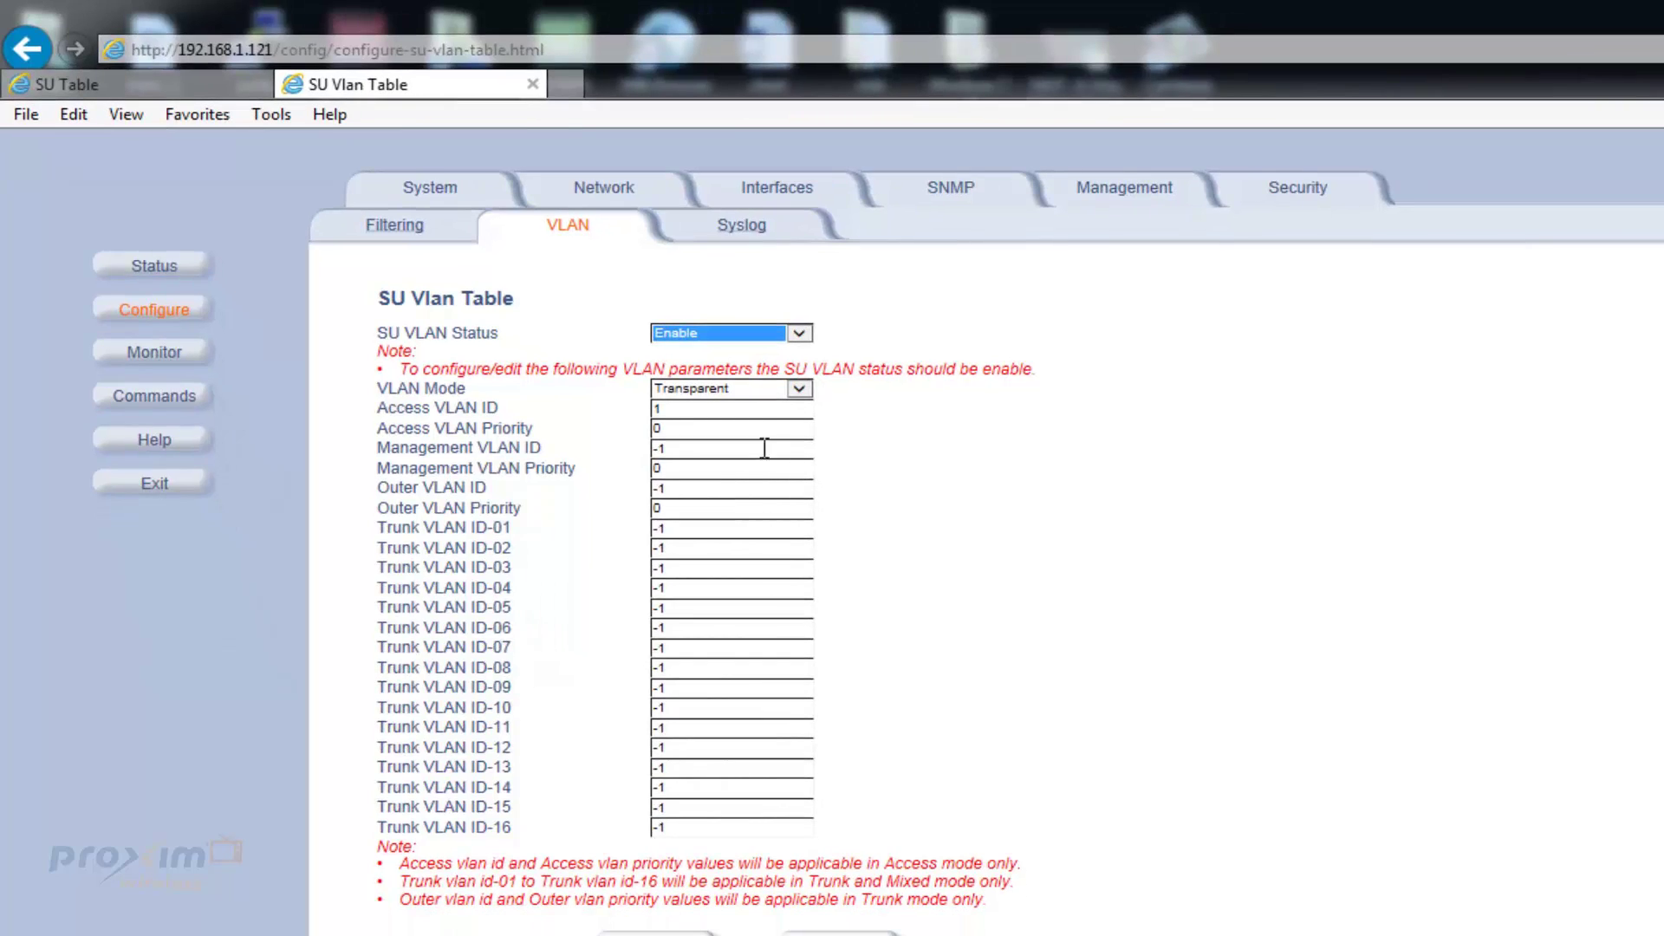
left_click(775, 389)
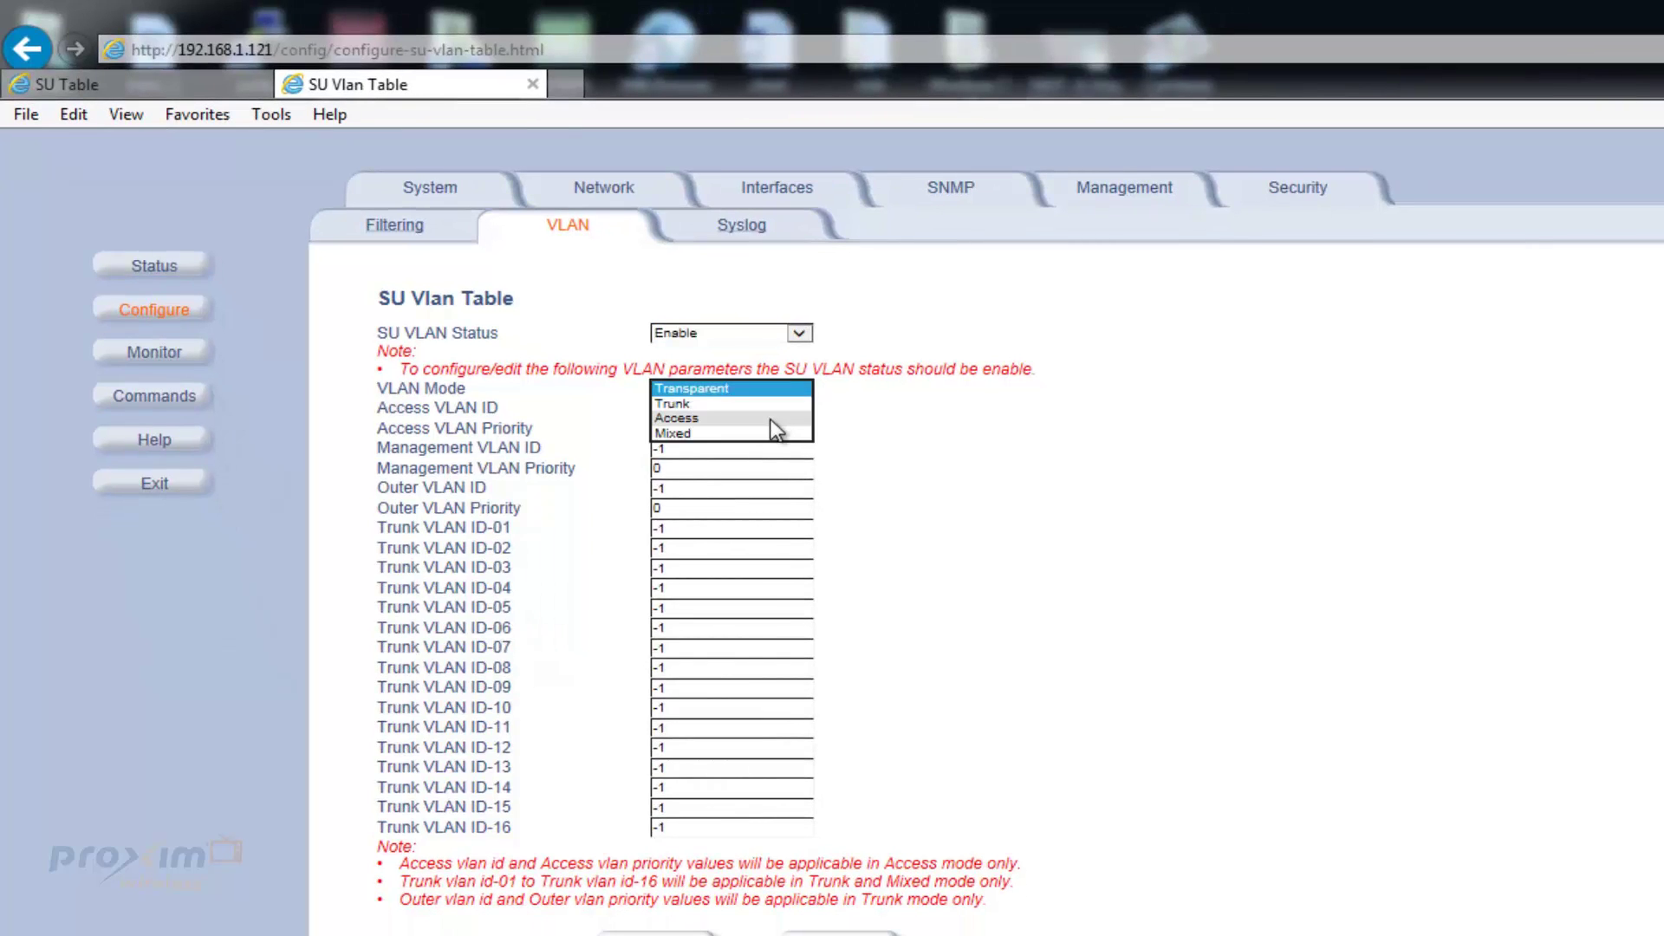
left_click(1105, 777)
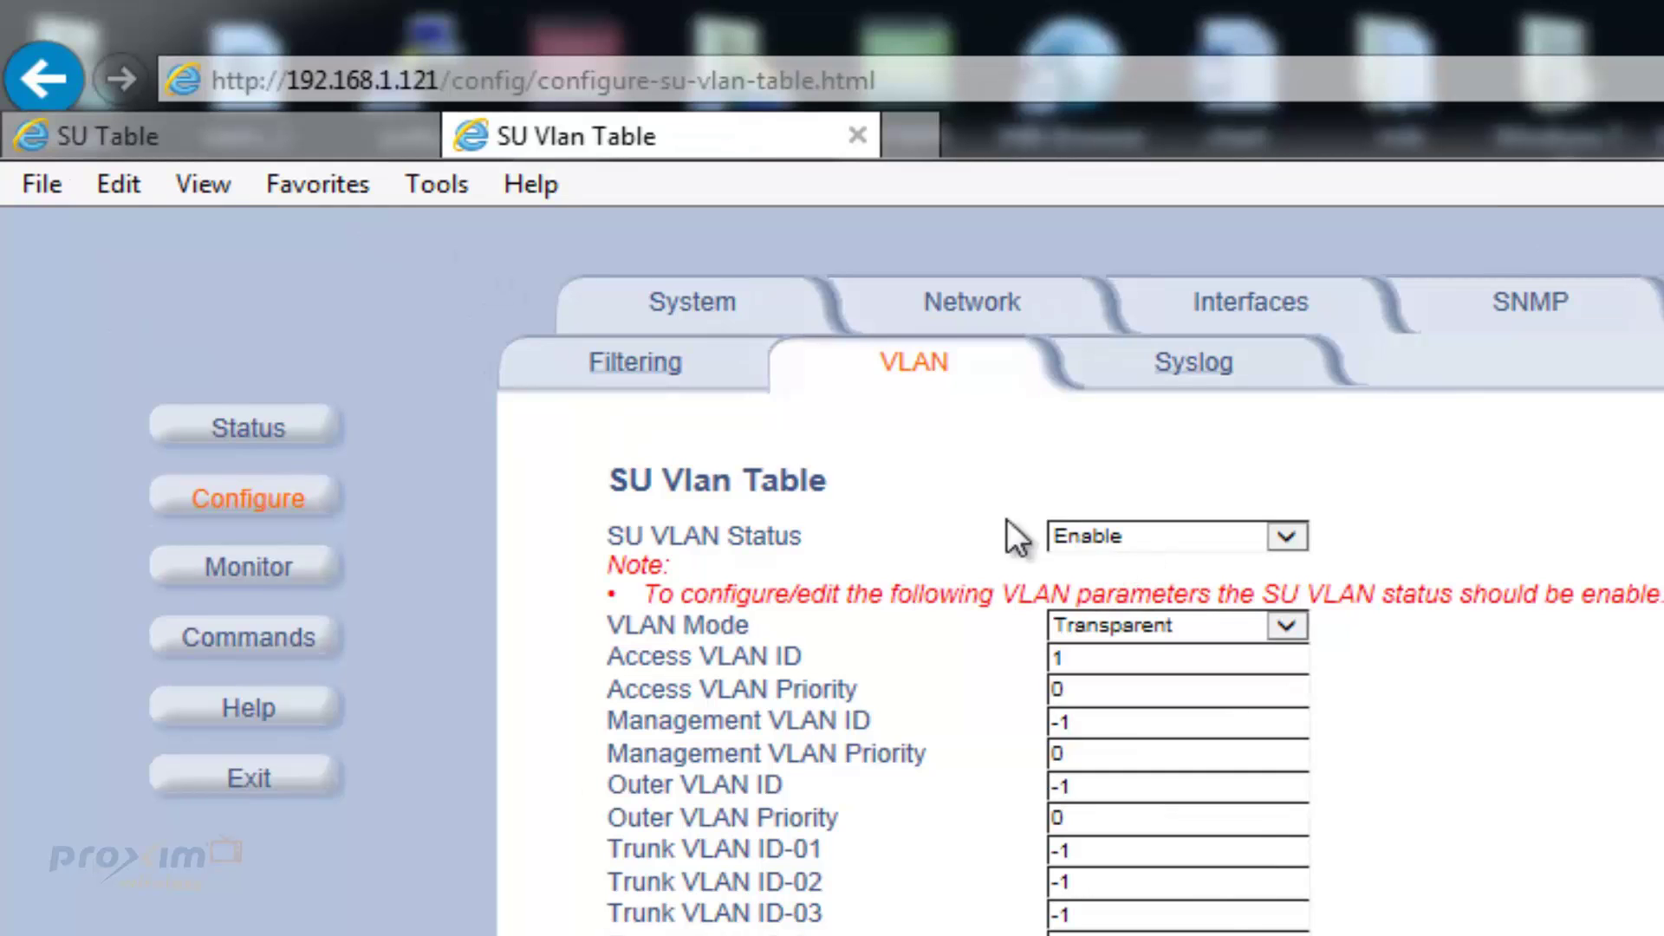
Return to the BSU's SU VLAN Table browser tab
left_click(184, 131)
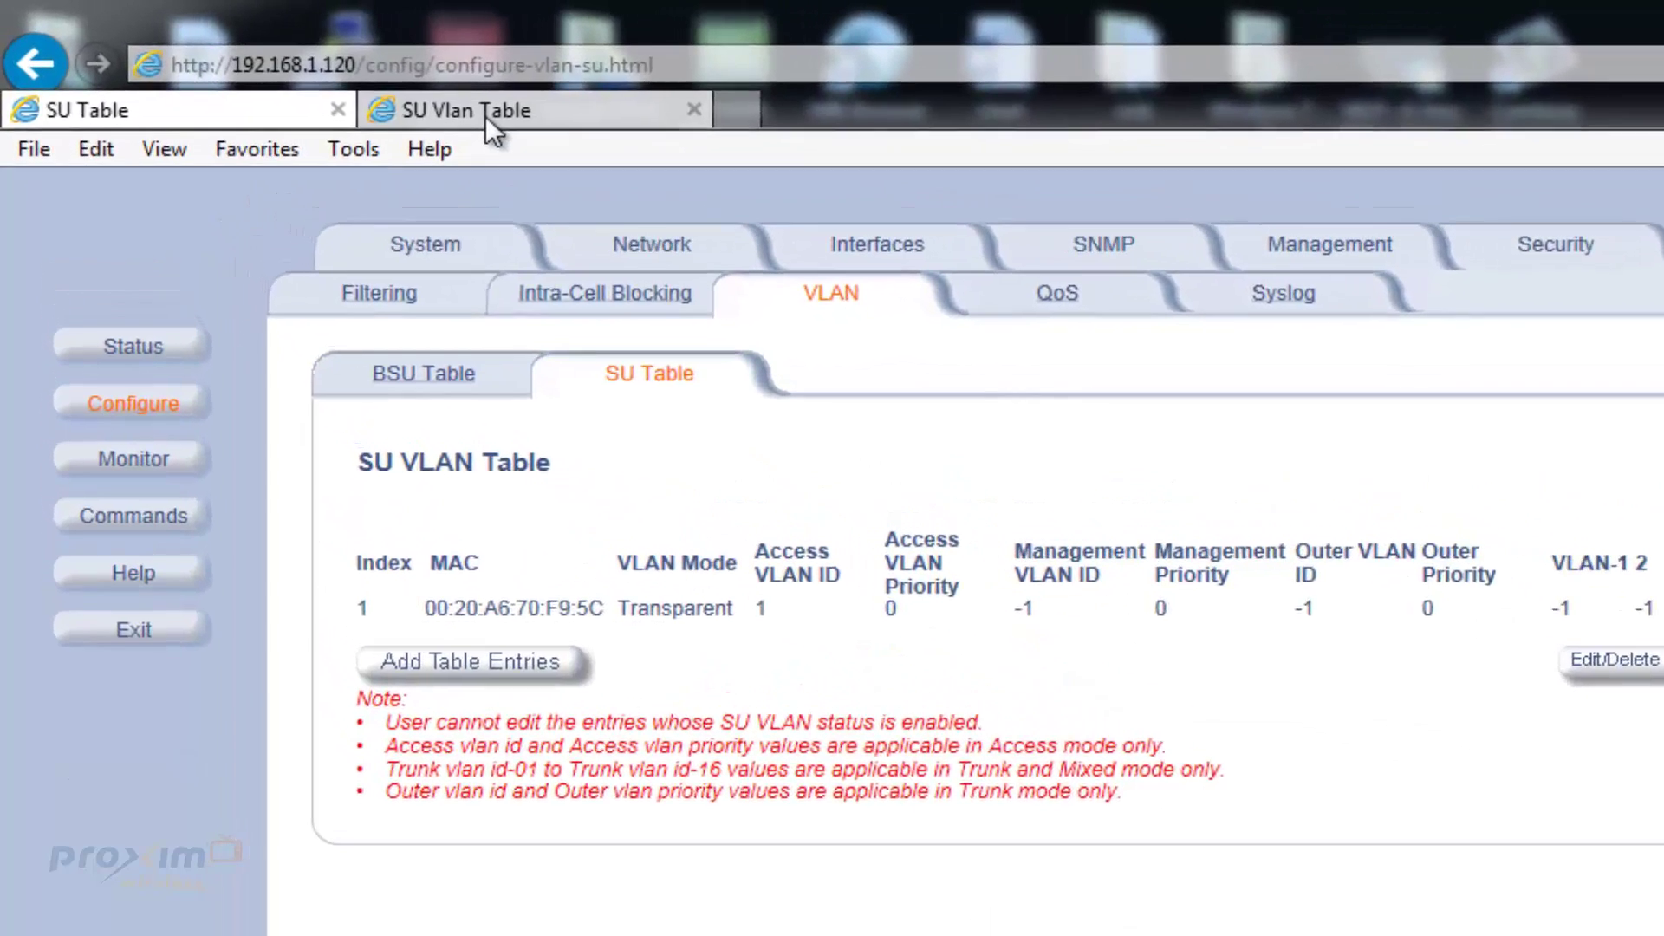
left_click(375, 87)
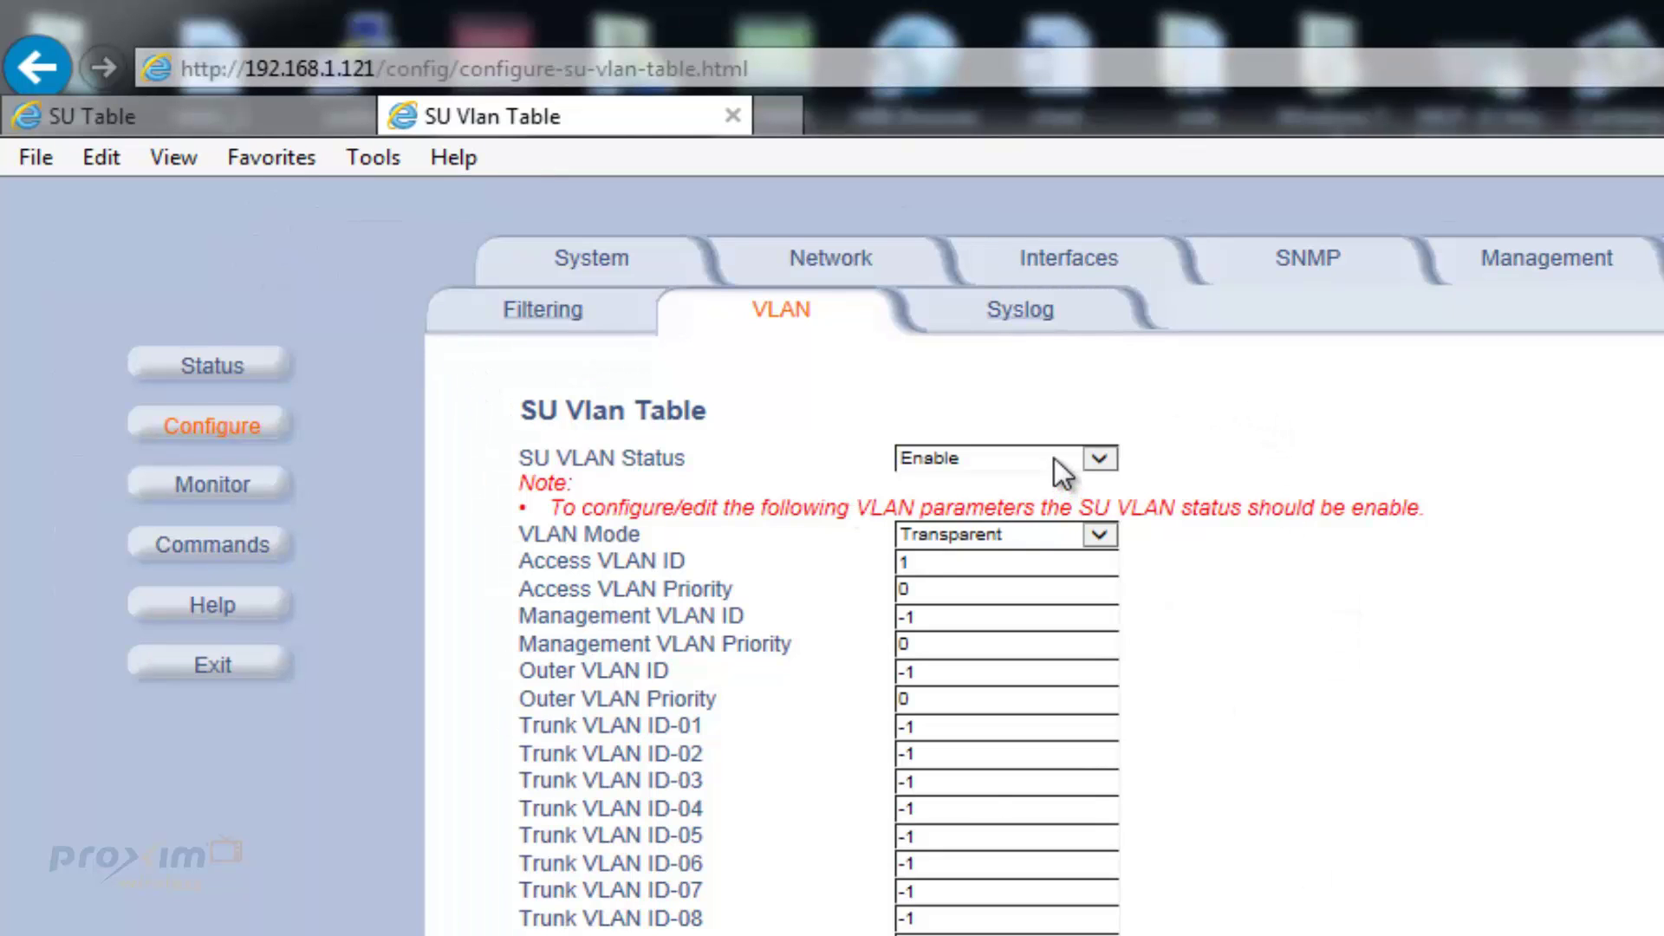
left_click(156, 116)
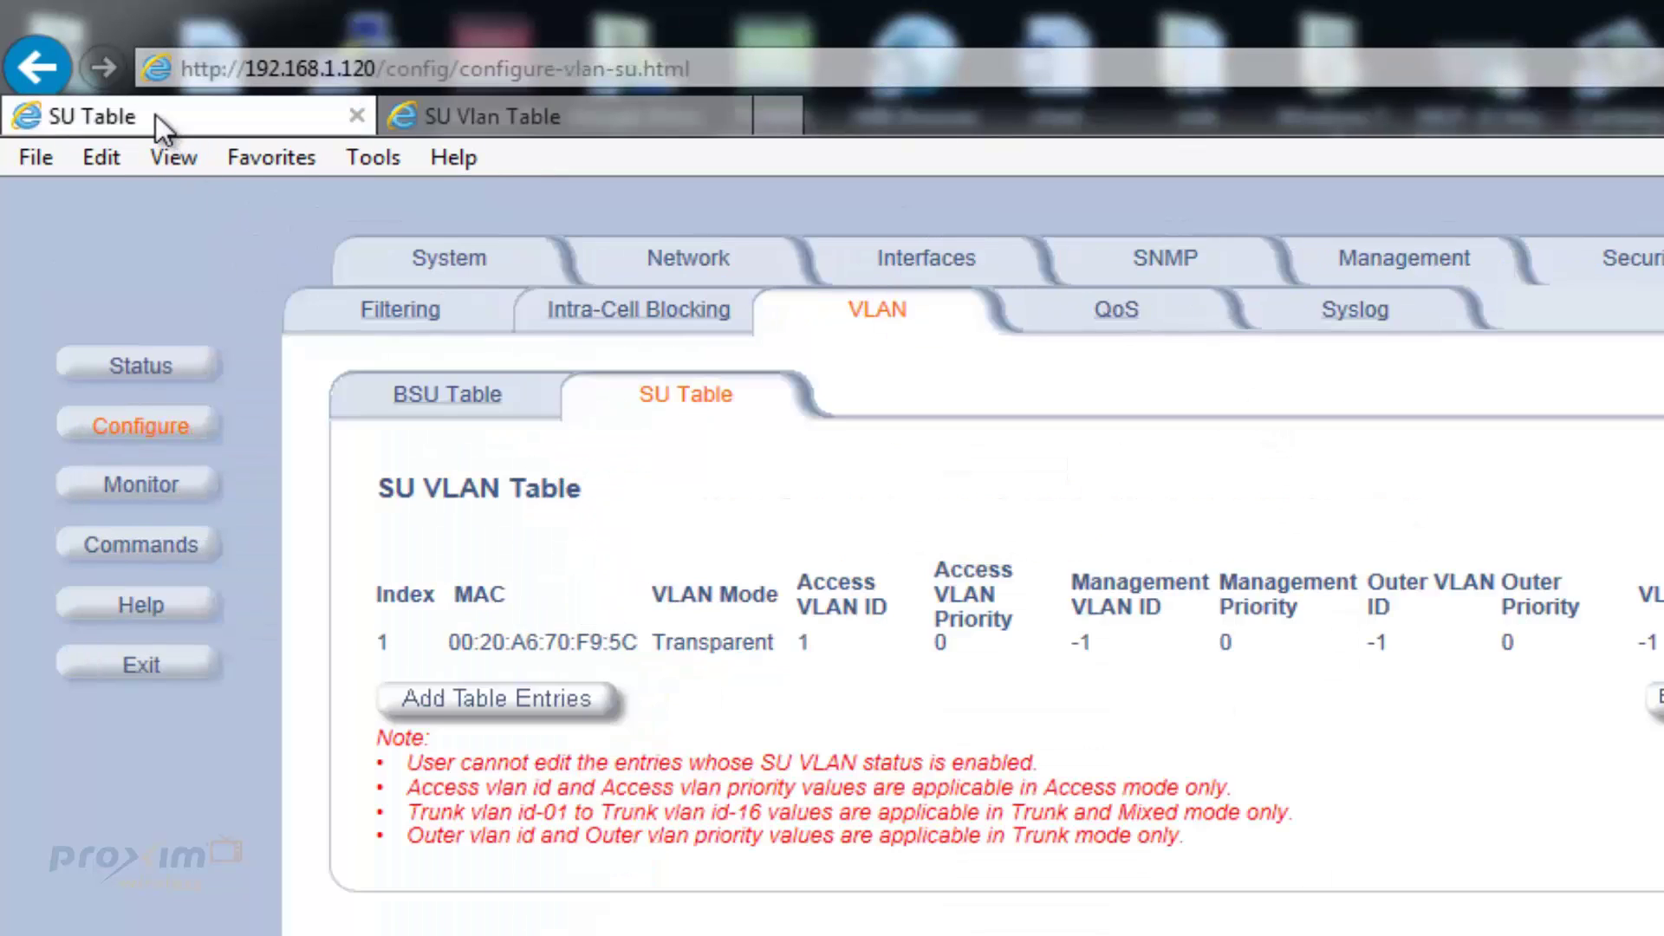